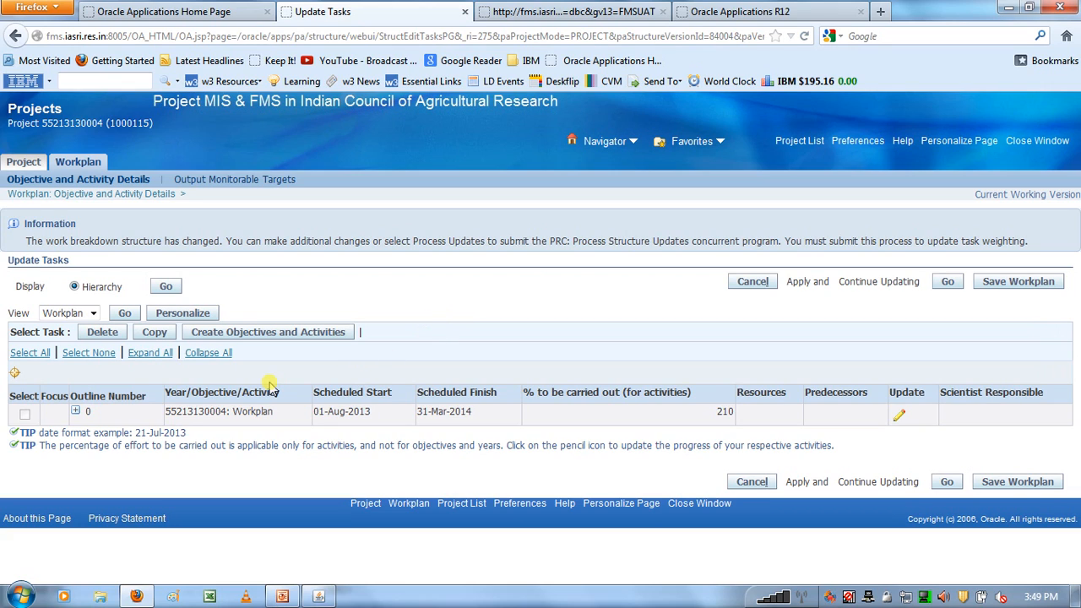
- Expand the whole workplan task hierarchy and review its objectives and activities
{"action": "left_click", "coordinate": [148, 353]}
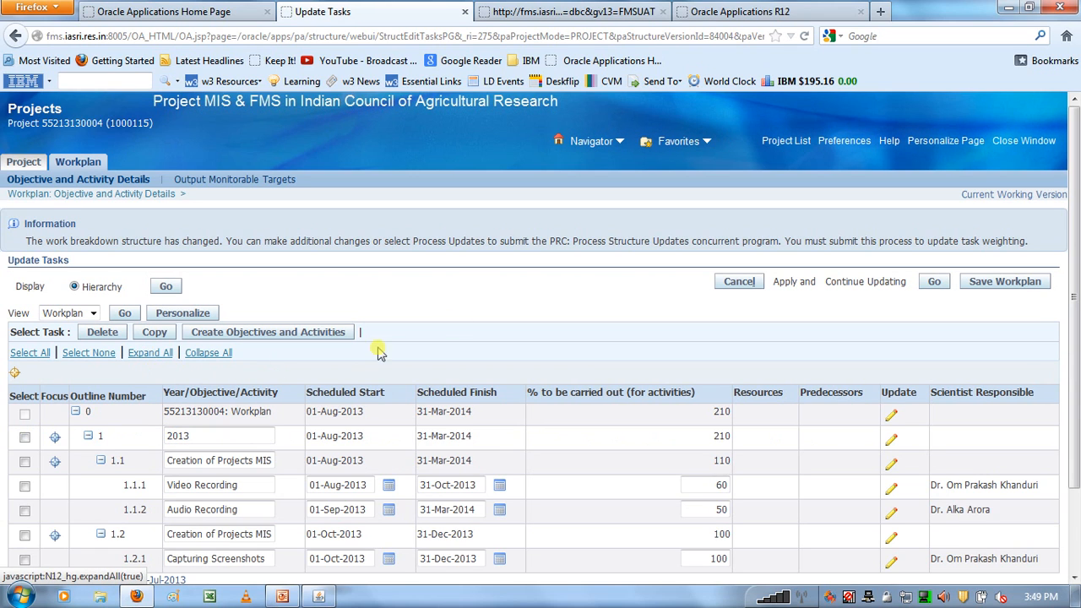
{"action": "scroll", "coordinate": [460, 318], "scroll_direction": "down", "scroll_amount": 2}
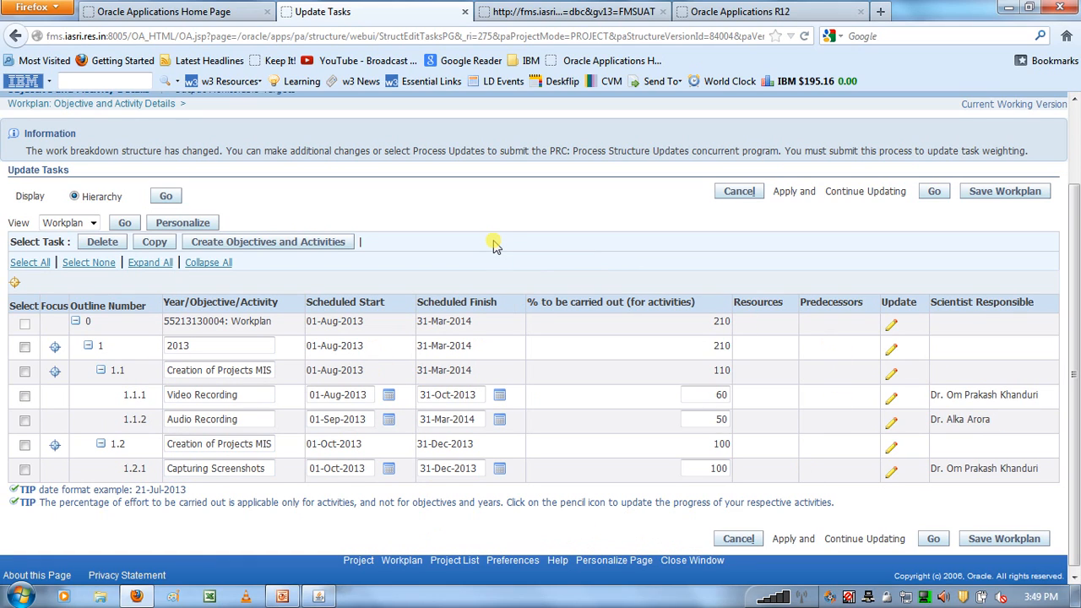
{"action": "scroll", "coordinate": [494, 244], "scroll_direction": "up", "scroll_amount": 2}
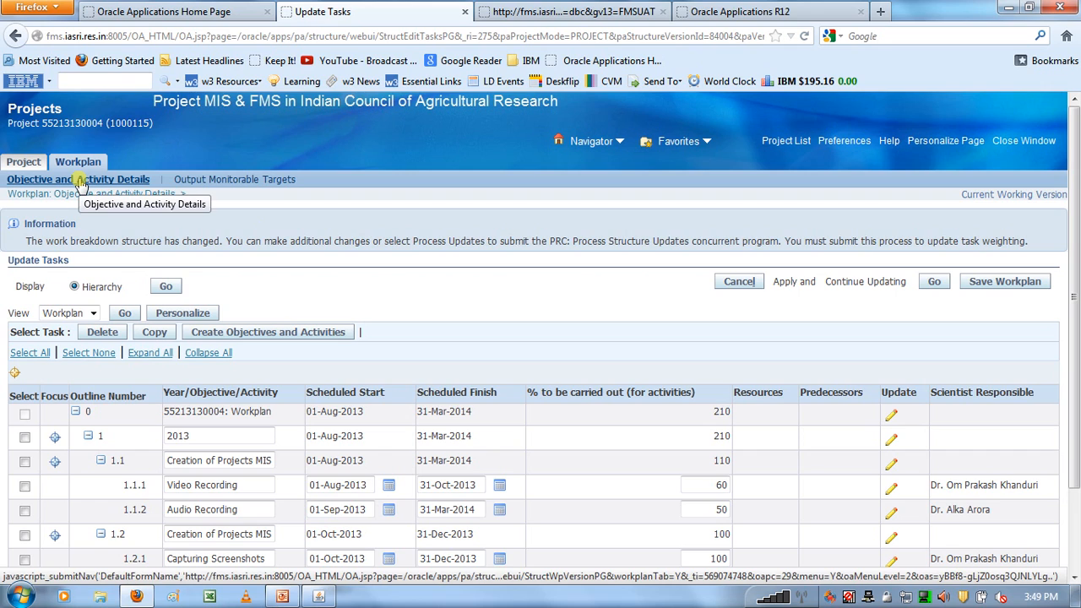
- Open a blank form for a new output monitorable target and check the process flow slide in PowerPoint before returning to Firefox
{"action": "left_click", "coordinate": [247, 181]}
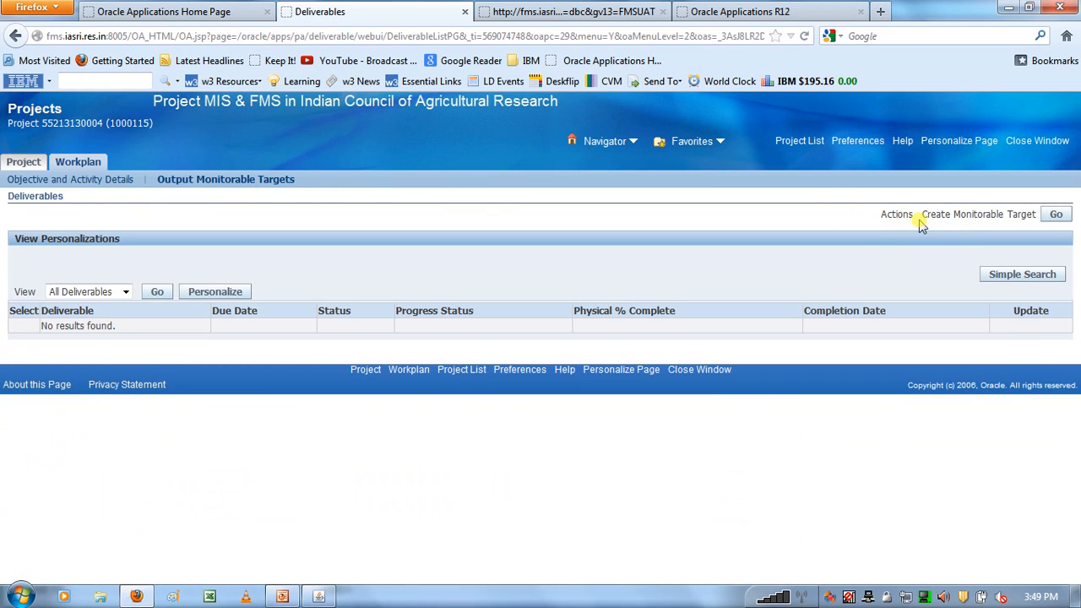
{"action": "left_click", "coordinate": [1055, 215]}
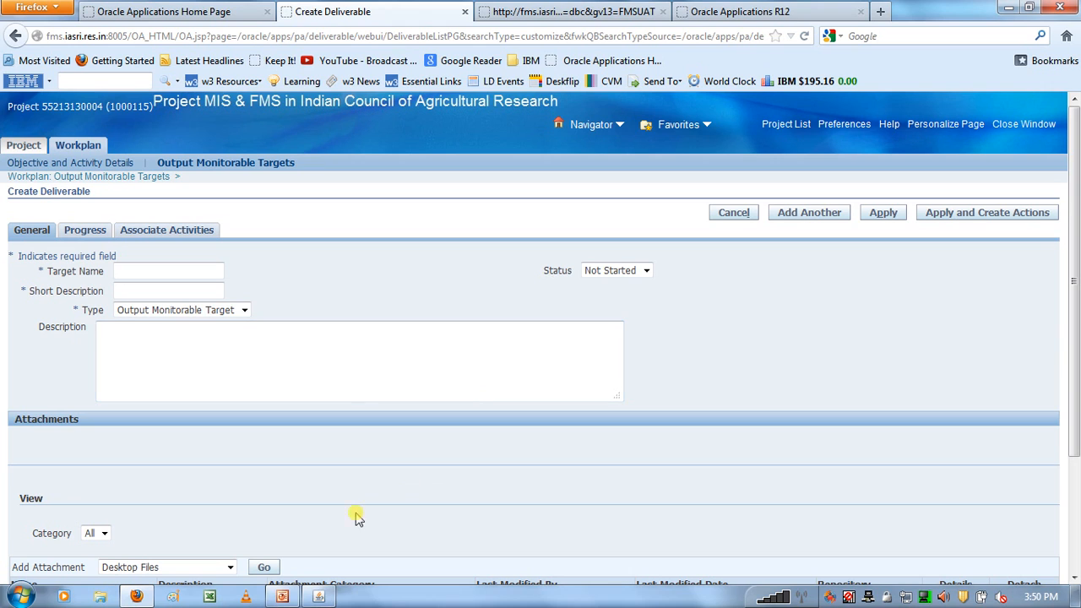
{"action": "left_click", "coordinate": [282, 596]}
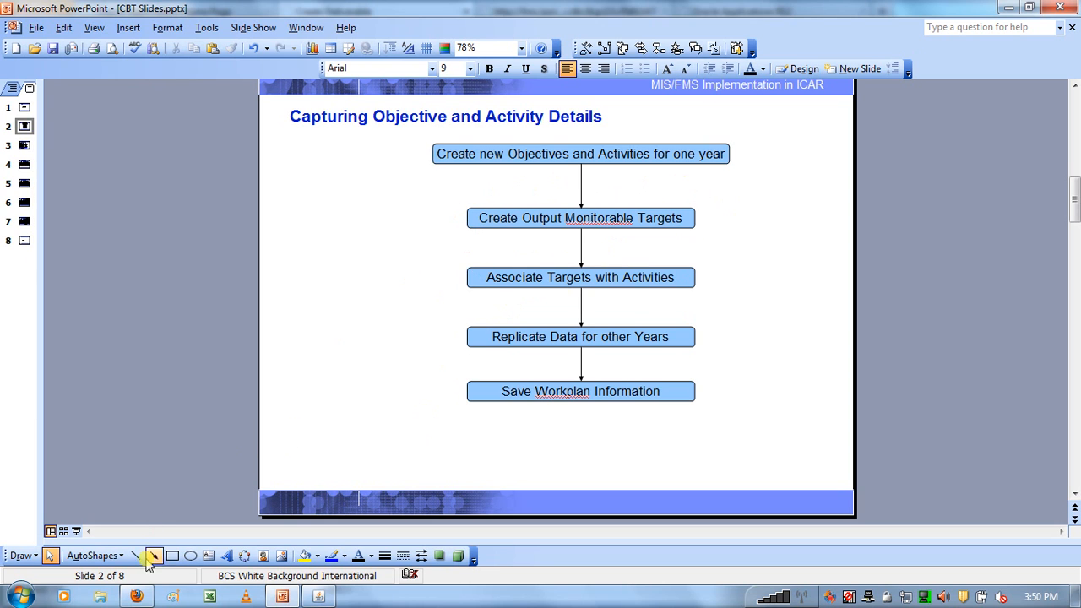
{"action": "left_click", "coordinate": [137, 597]}
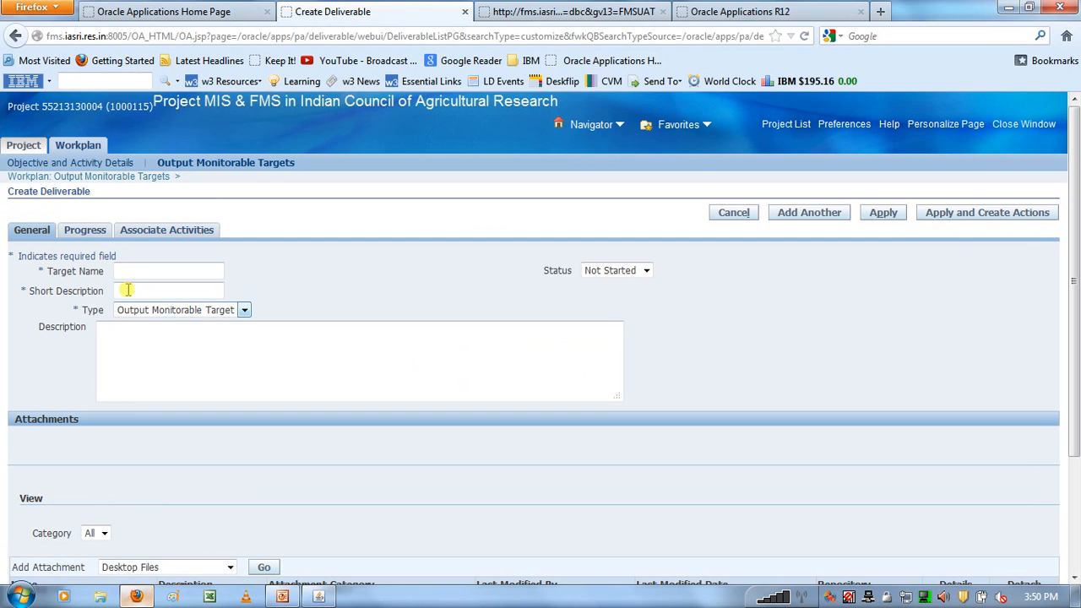
- Enter "Record 10 CBT Videos" as the name of the new monitorable target
{"action": "left_click", "coordinate": [127, 271]}
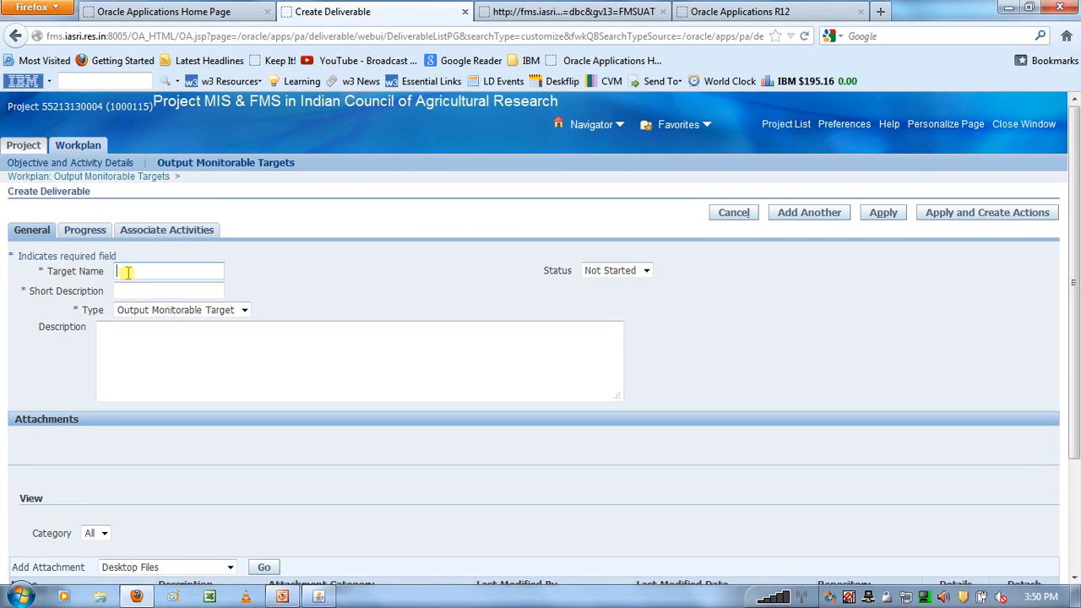
{"action": "type", "text": "Record 10 CBT Videos"}
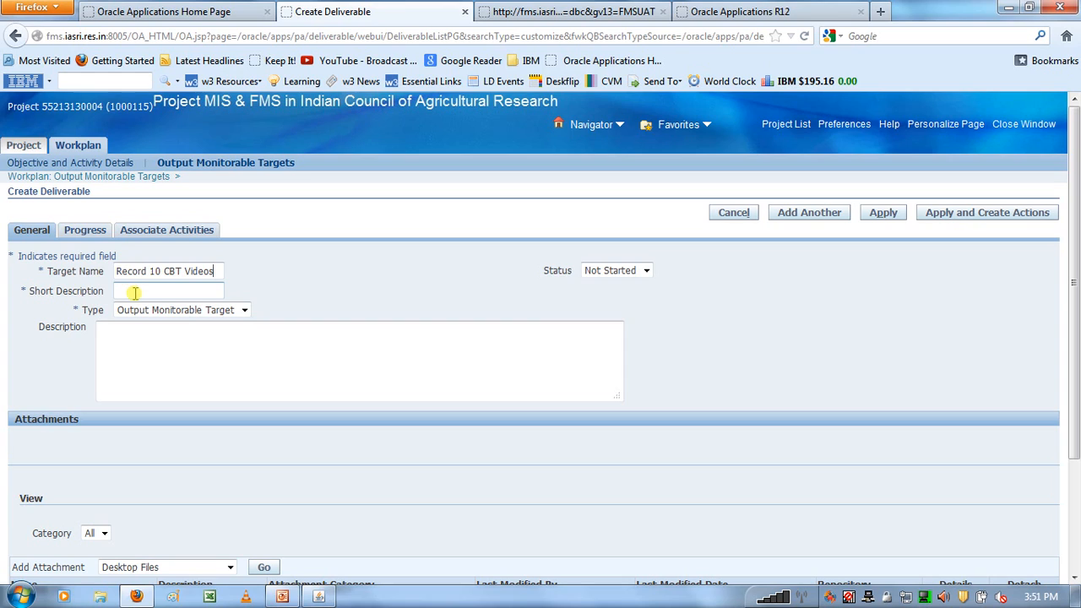
- Set the target's short description to "Record 10 Projects MIS Videos"
{"action": "left_click", "coordinate": [134, 292]}
{"action": "type", "text": "Record 10 Projects M"}
{"action": "key", "text": "Caps_Lock"}
{"action": "type", "text": "I"}
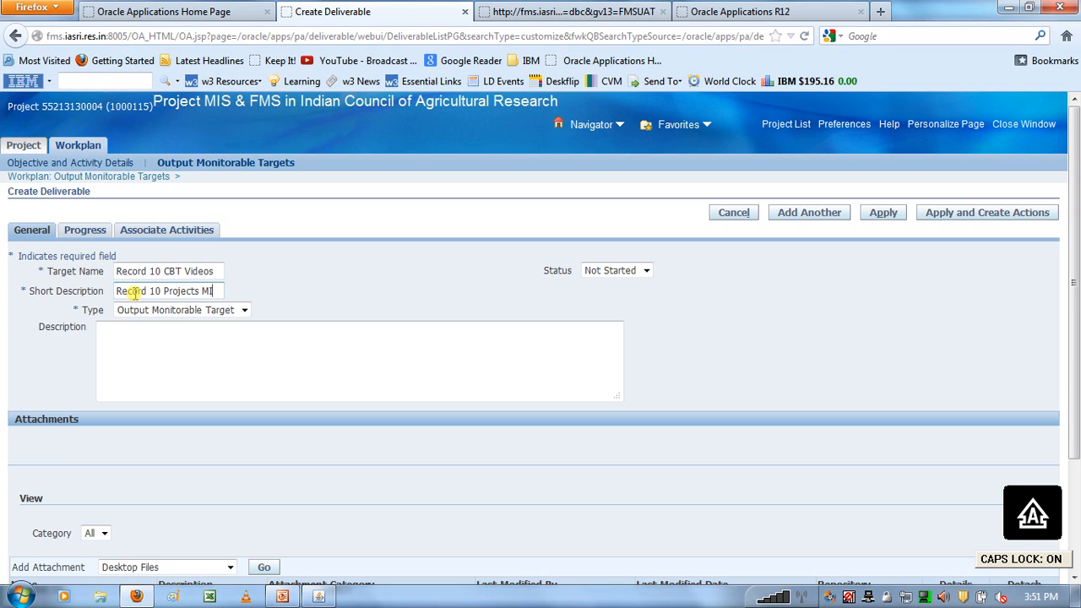
{"action": "type", "text": "S V"}
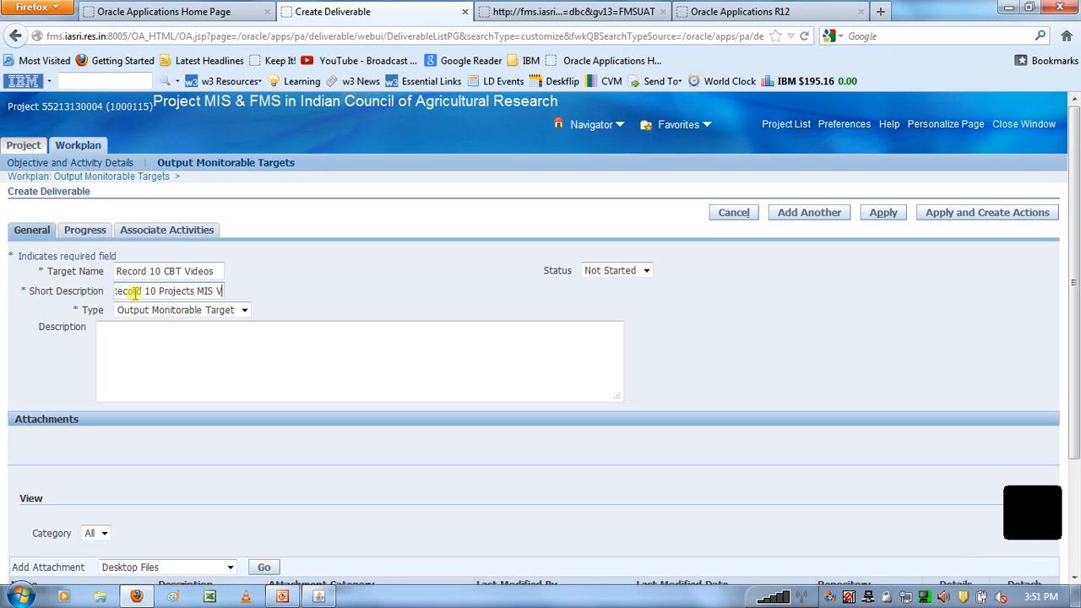
{"action": "key", "text": "Caps_Lock"}
{"action": "type", "text": "Video"}
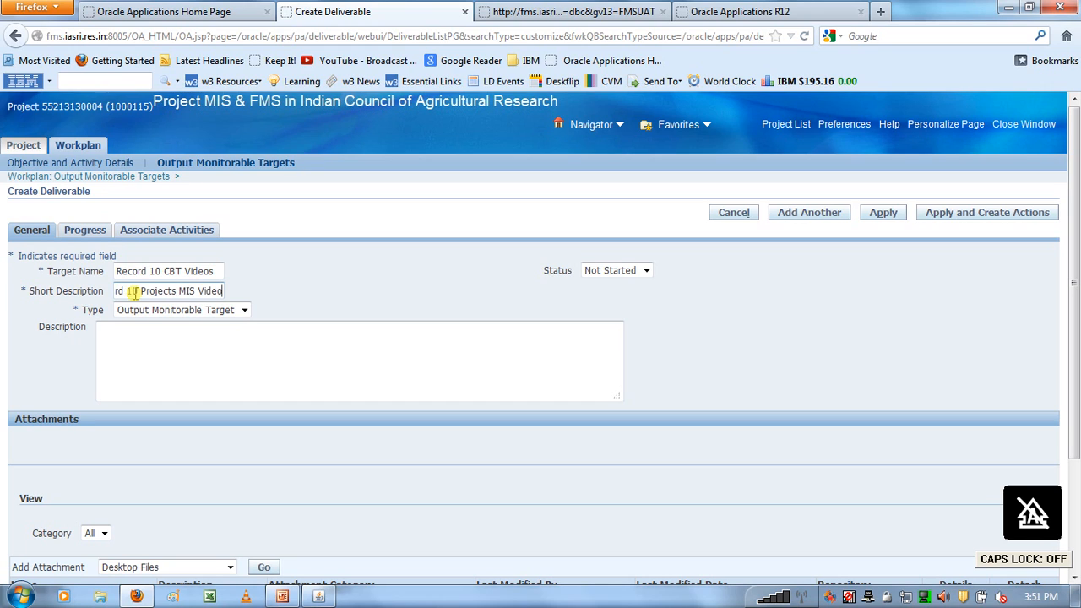
{"action": "type", "text": "s"}
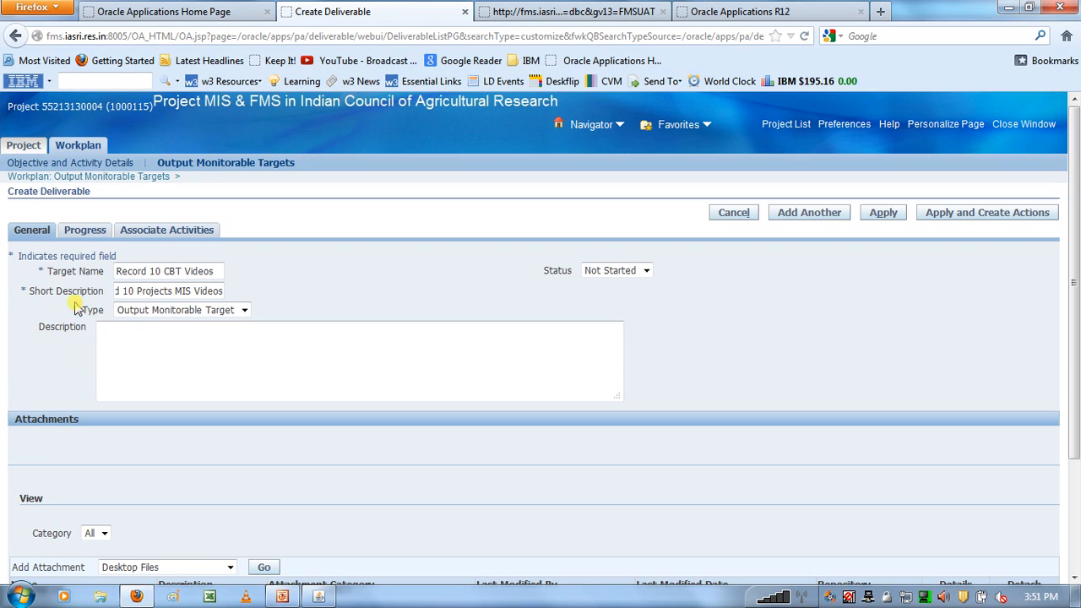
{"action": "left_click_drag", "start_coordinate": [38, 256], "coordinate": [88, 256]}
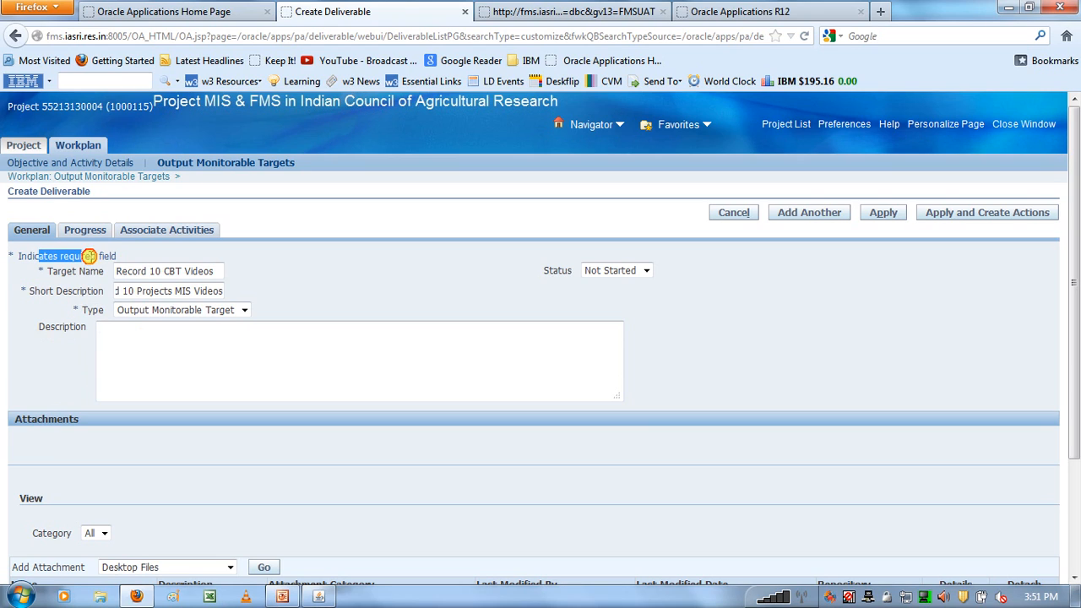
{"action": "double_click", "coordinate": [74, 321]}
{"action": "left_click", "coordinate": [105, 338]}
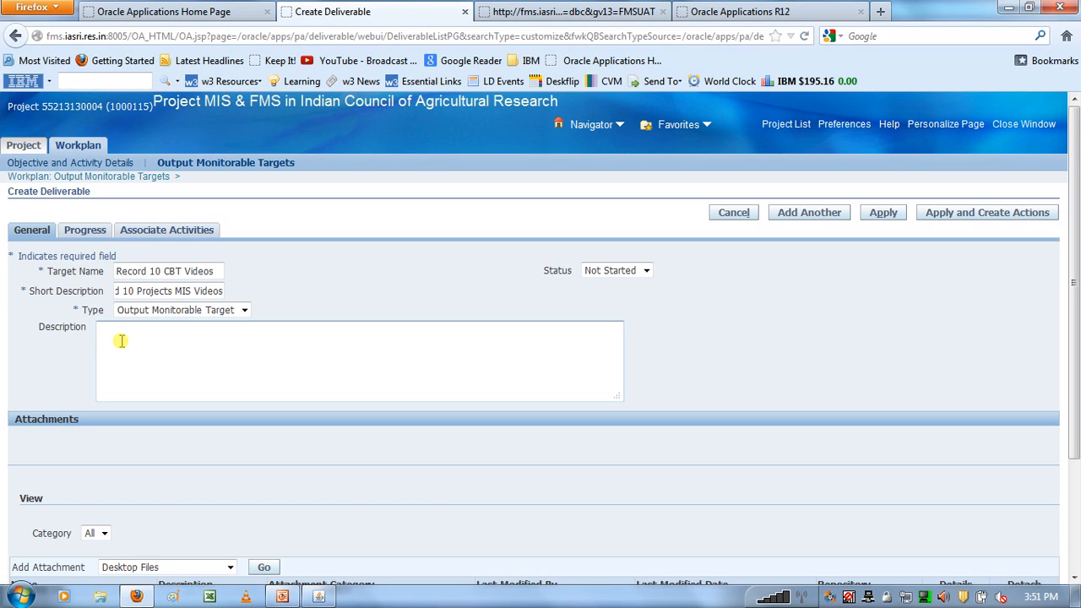
{"action": "left_click", "coordinate": [123, 271]}
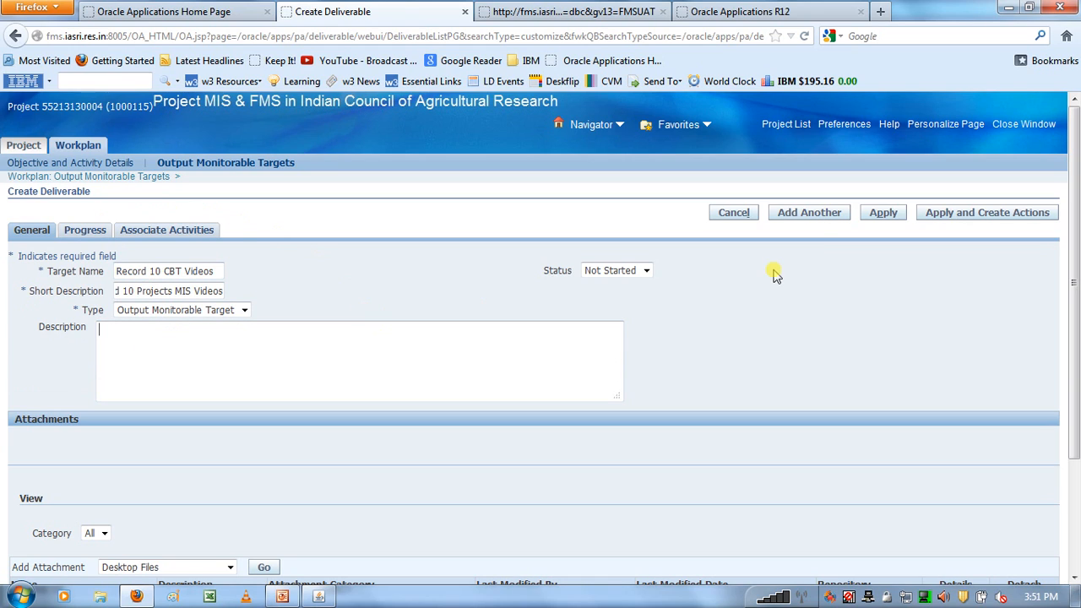
- Save the target, continue with another one, and name it "Capture 130 Screenshots"
{"action": "left_click", "coordinate": [805, 217]}
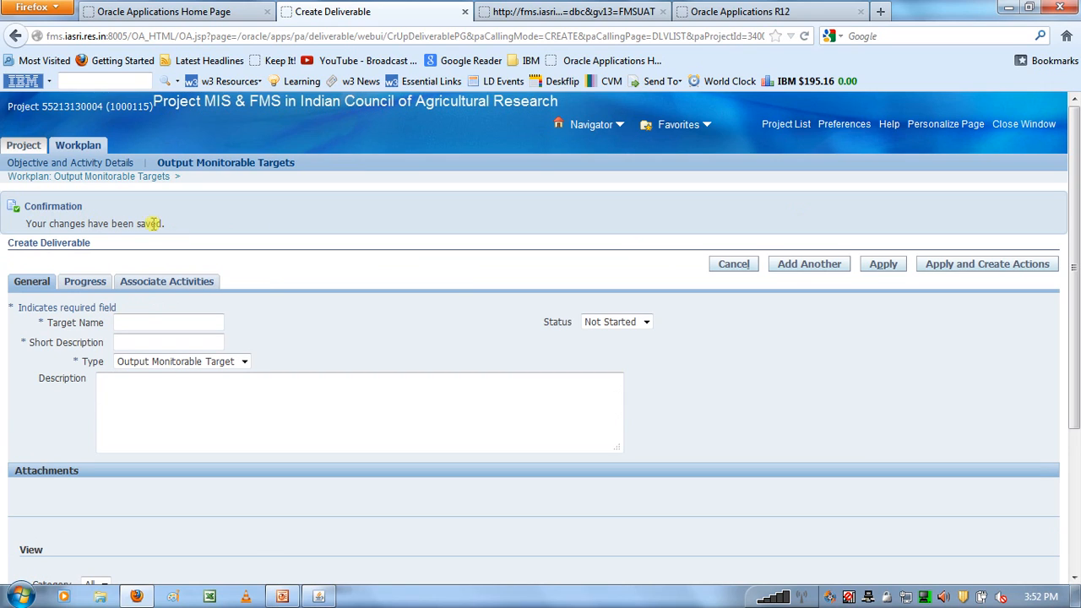
{"action": "left_click", "coordinate": [150, 325]}
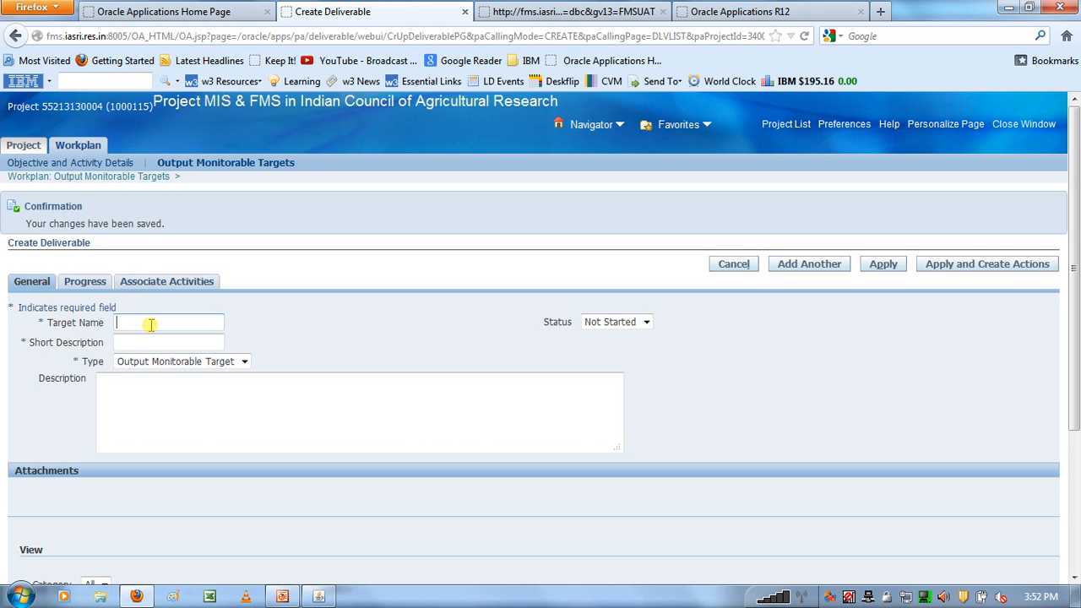
{"action": "type", "text": "Ca"}
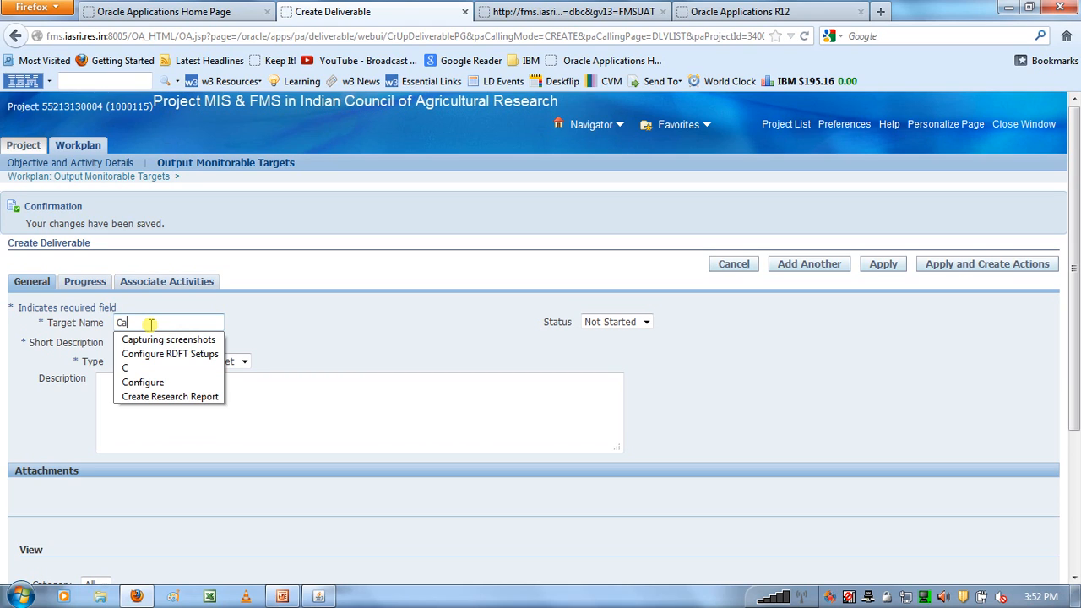
{"action": "type", "text": "pture"}
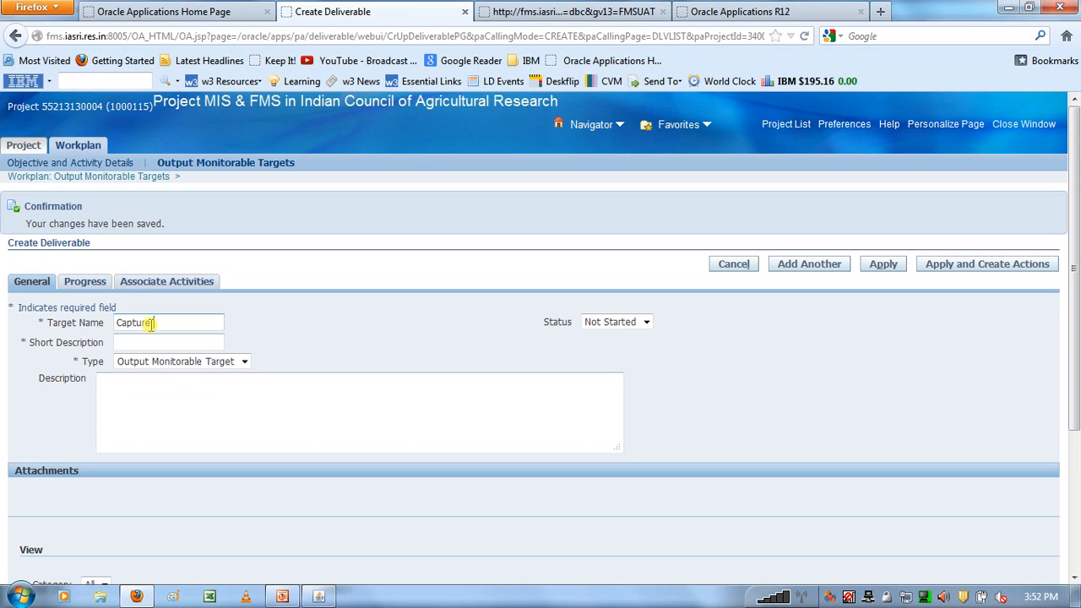
{"action": "type", "text": " 130 Screenshots"}
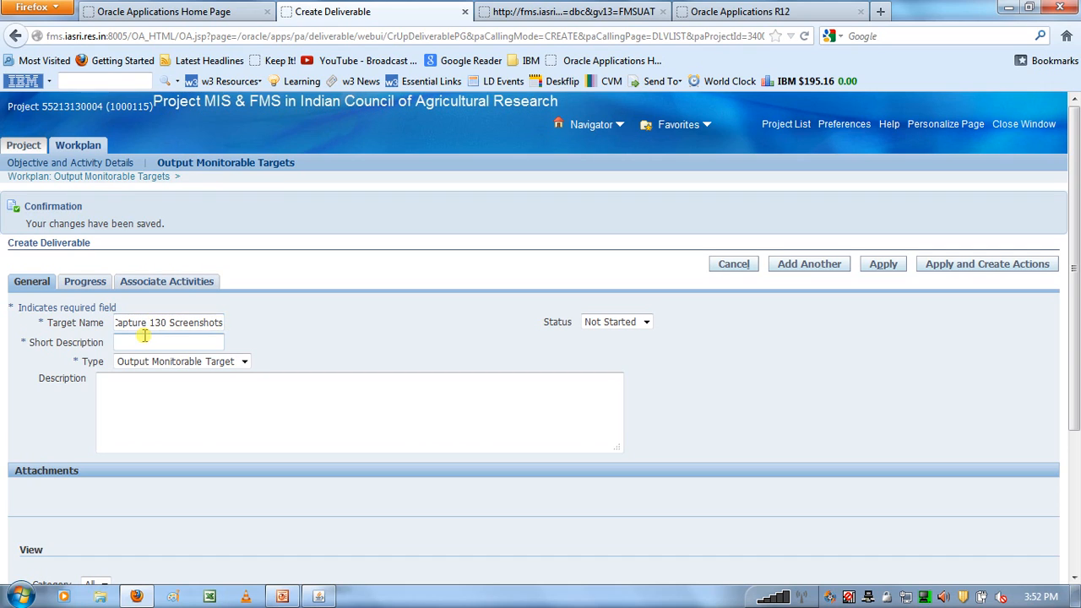
- Set the second target's short description to "Capture 130 Projects MIS Screenshots" and apply it
{"action": "left_click", "coordinate": [144, 341]}
{"action": "type", "text": "Capture 130 Projects"}
{"action": "key", "text": "Caps_Lock"}
{"action": "type", "text": "M"}
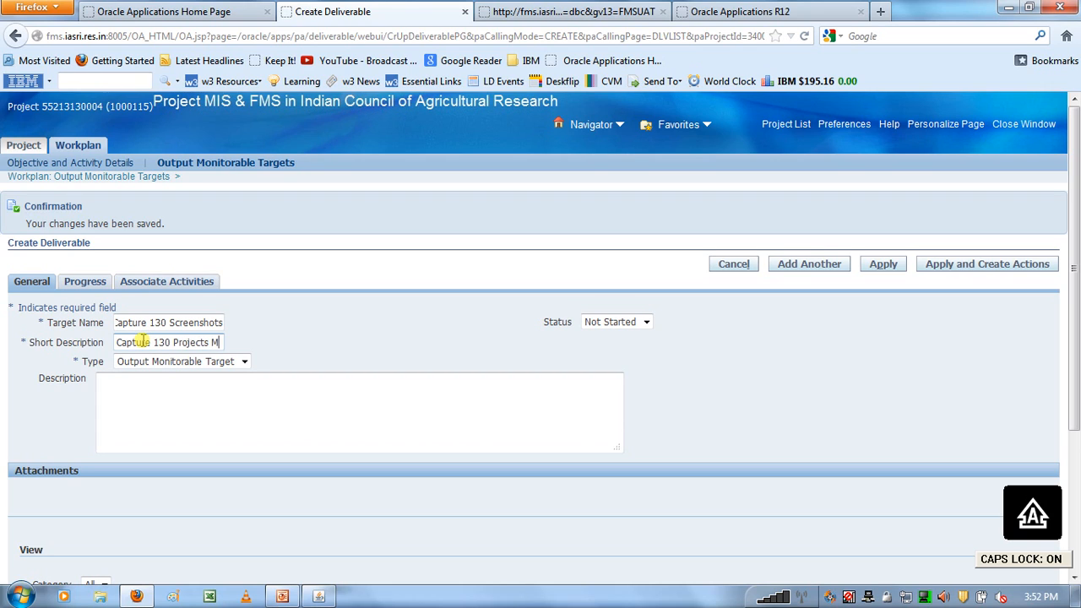
{"action": "type", "text": "IS"}
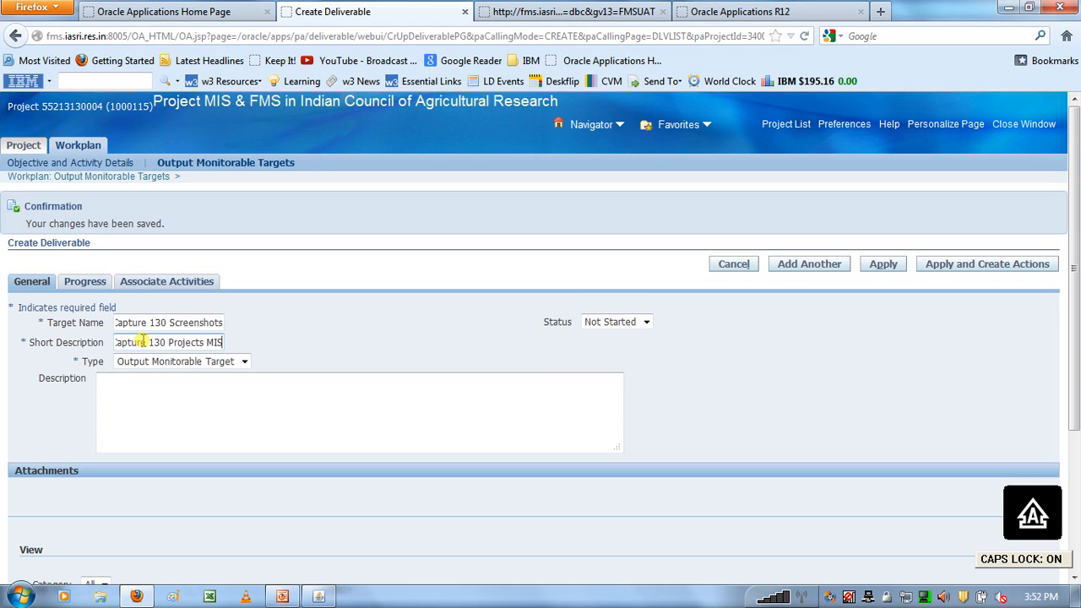
{"action": "key", "text": "Caps_Lock"}
{"action": "type", "text": "Sc"}
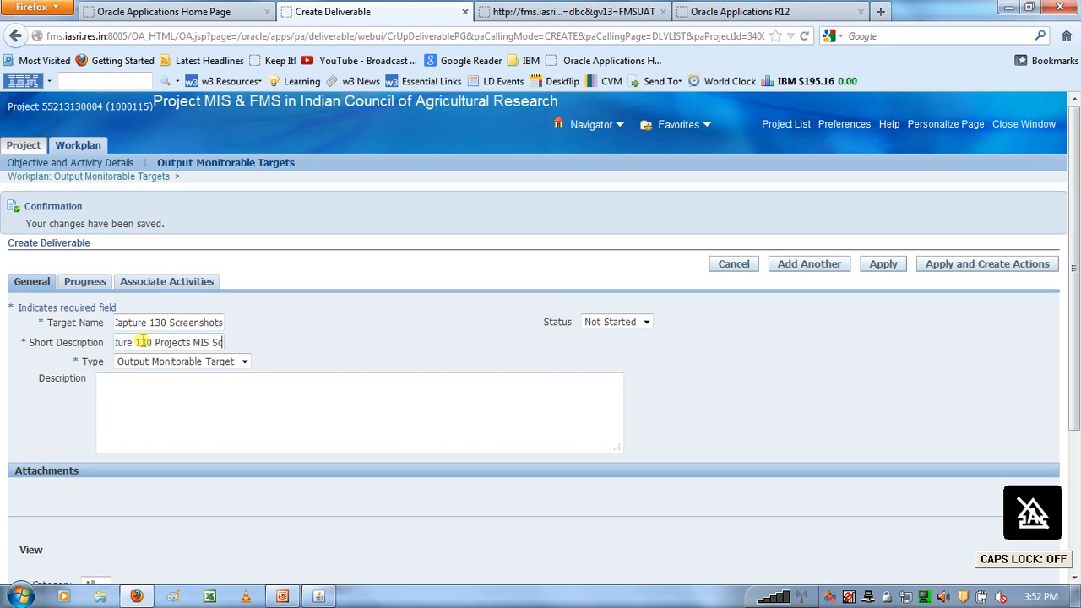
{"action": "type", "text": "reenshots"}
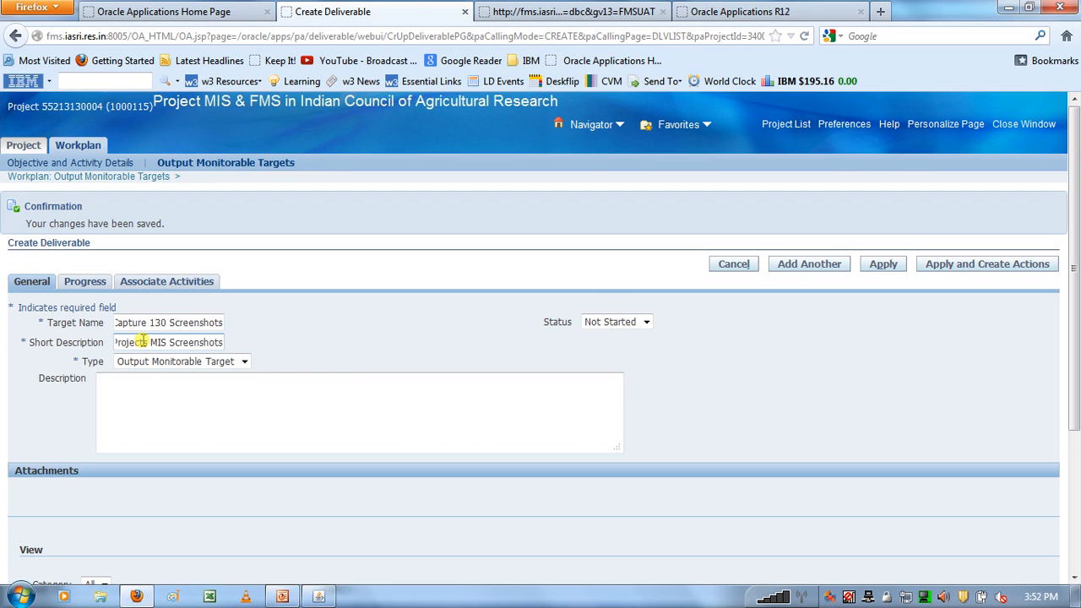
{"action": "left_click", "coordinate": [143, 387]}
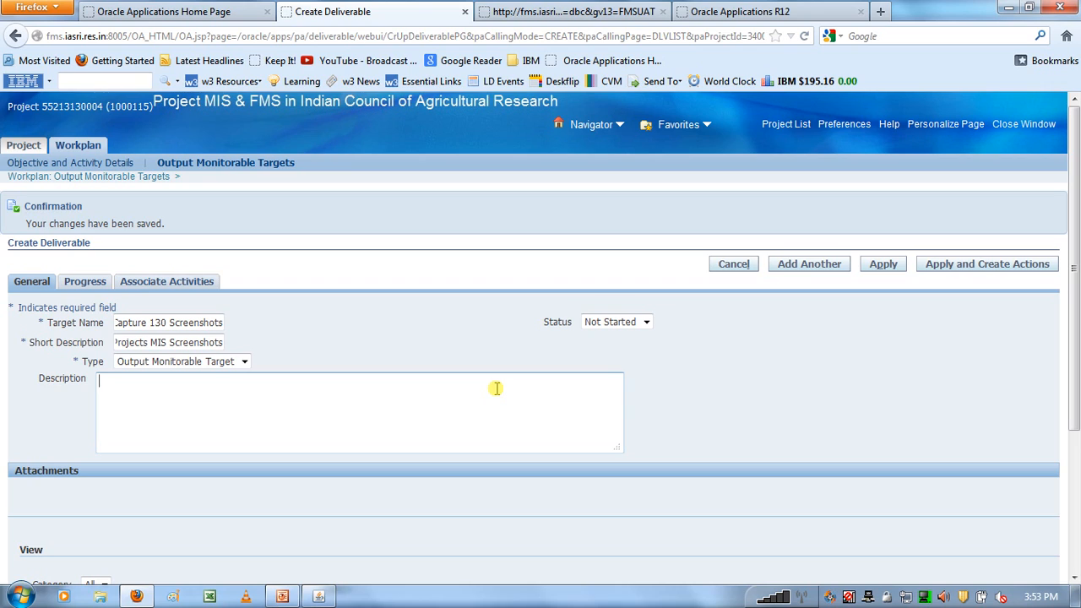
{"action": "left_click", "coordinate": [882, 265]}
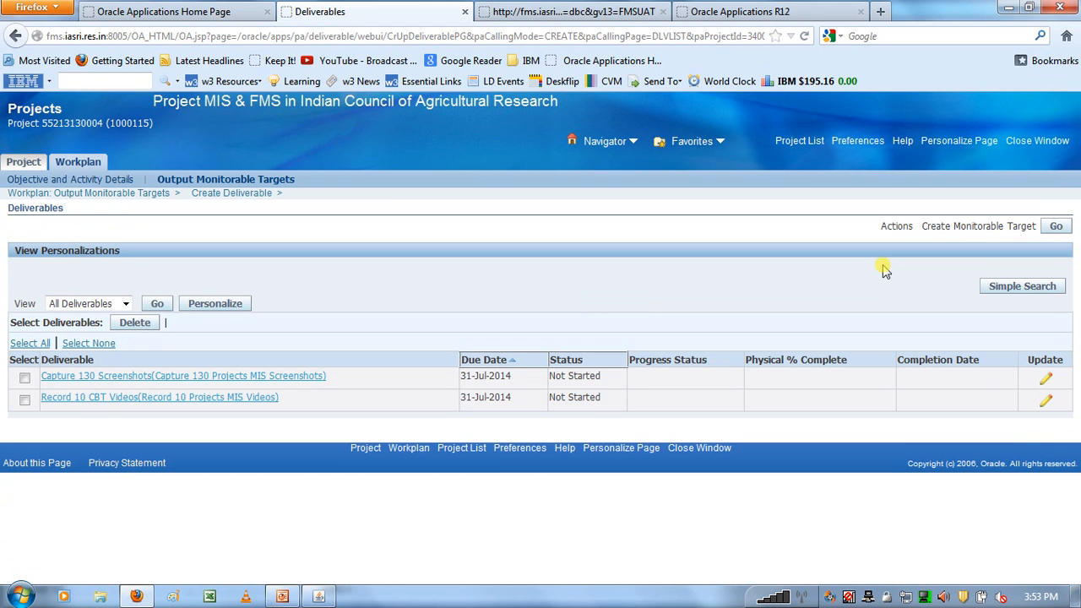
- Consult the process flow slide in PowerPoint, return to Firefox, and open the activity association for the Capture 130 Screenshots target
{"action": "left_click", "coordinate": [283, 596]}
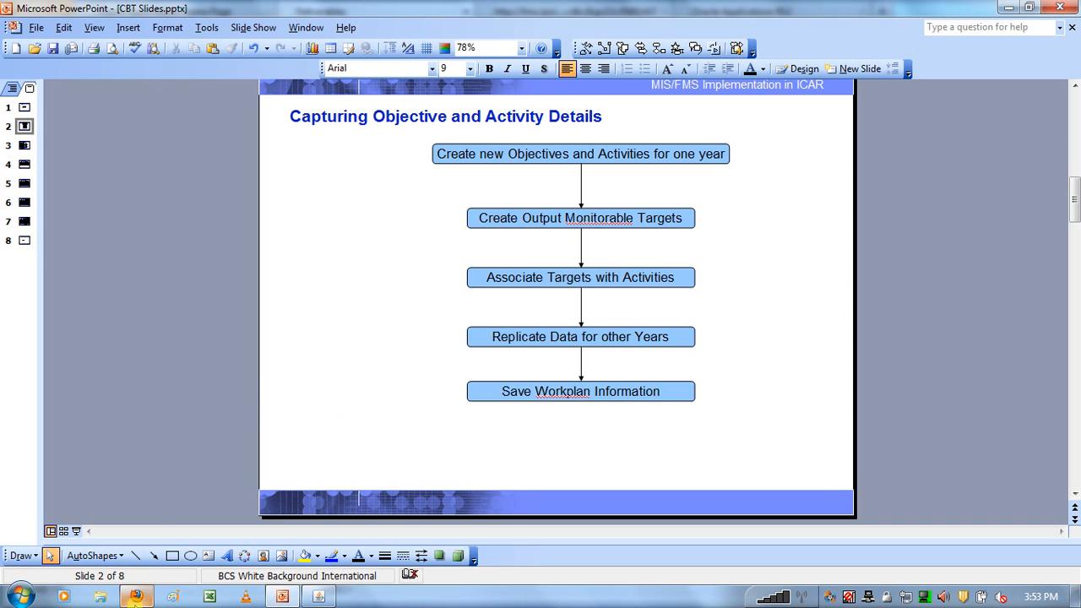
{"action": "left_click", "coordinate": [135, 596]}
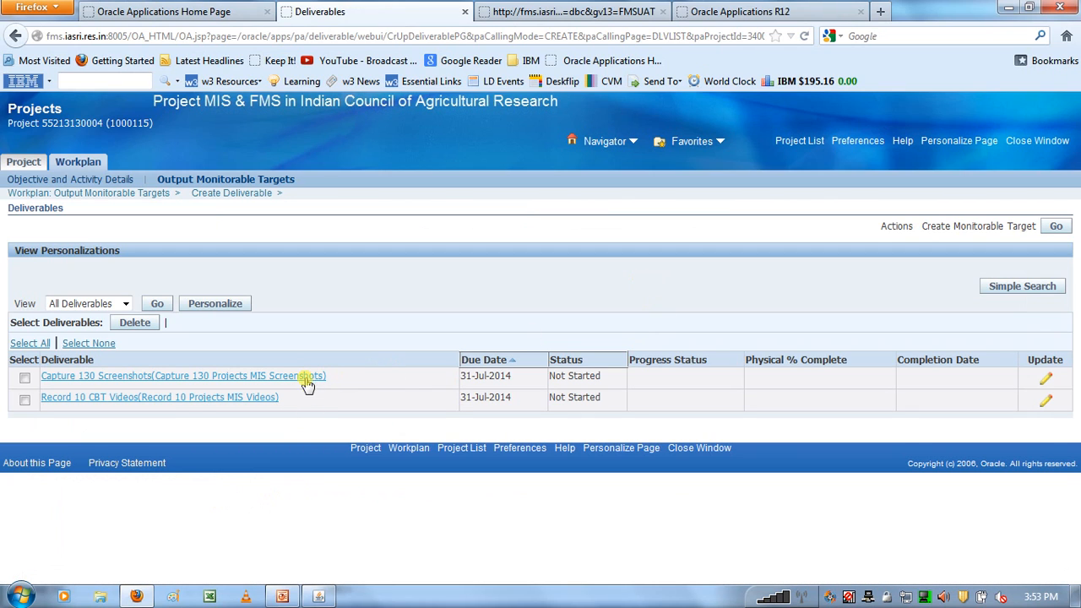
{"action": "left_click", "coordinate": [1046, 381]}
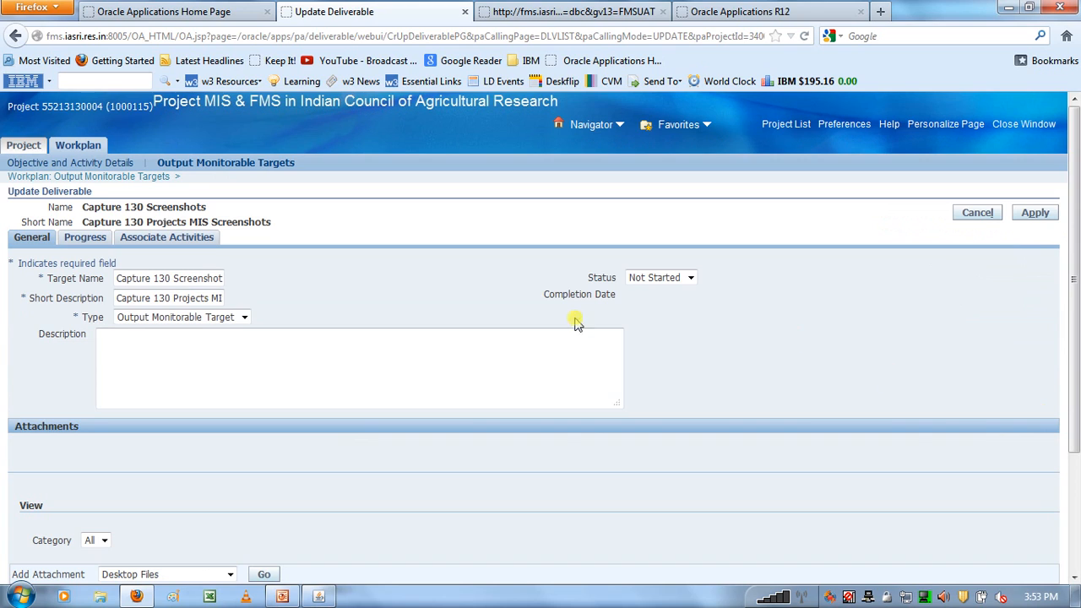
{"action": "left_click", "coordinate": [170, 240]}
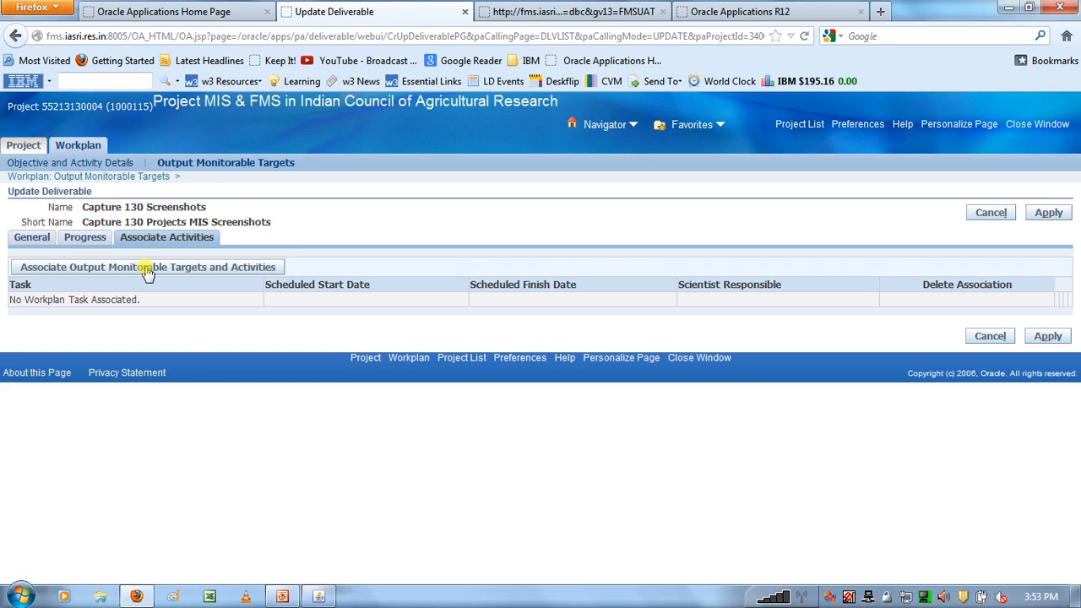
{"action": "left_click", "coordinate": [147, 268]}
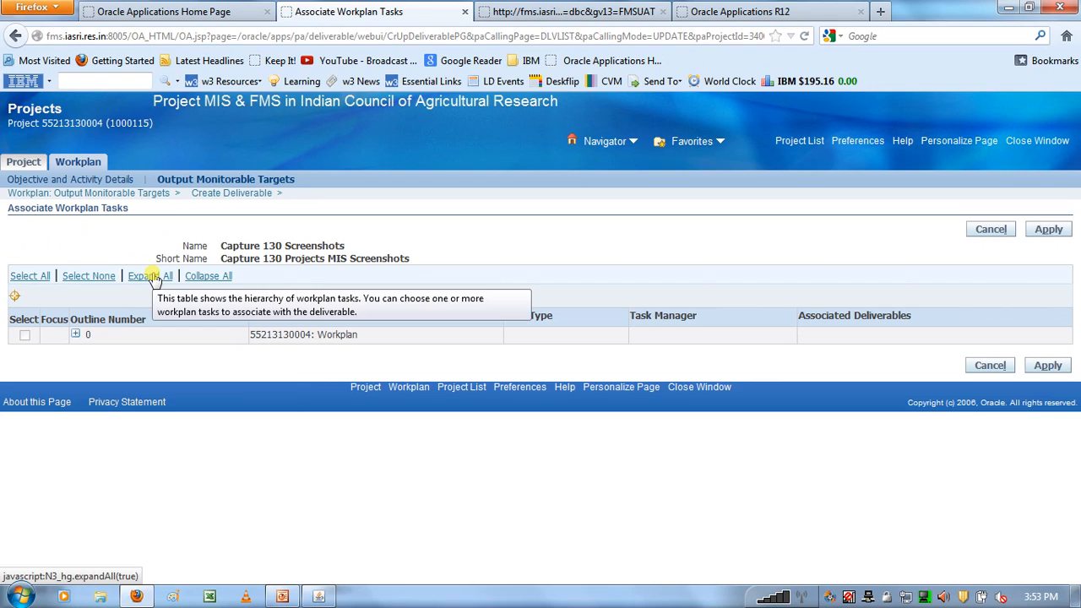
- Associate the Capture 130 Screenshots target with the Capturing Screenshots activity and apply the update
{"action": "left_click", "coordinate": [155, 279]}
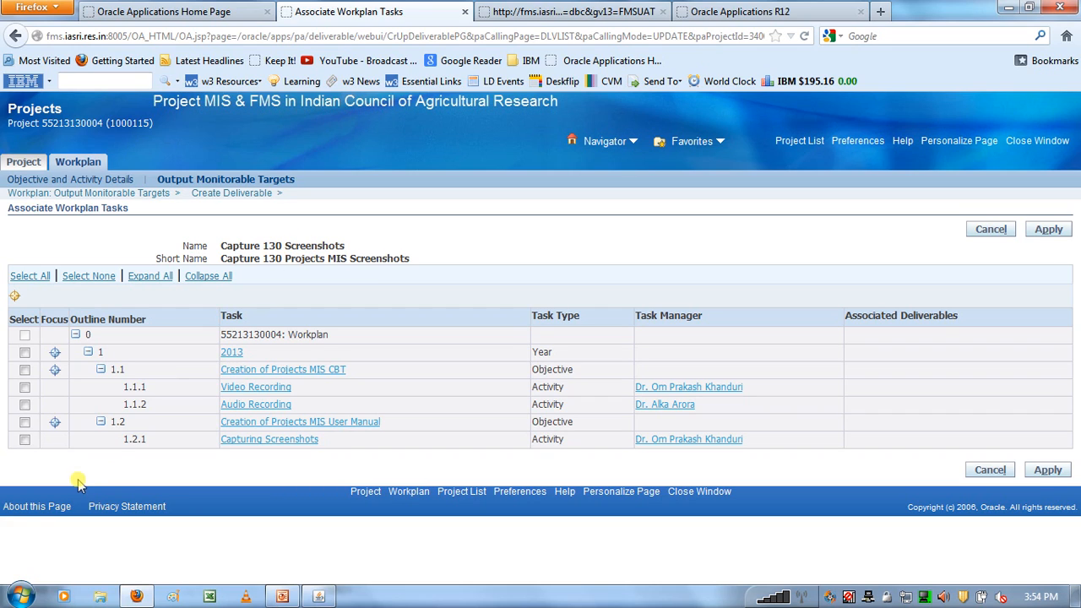
{"action": "left_click", "coordinate": [26, 442]}
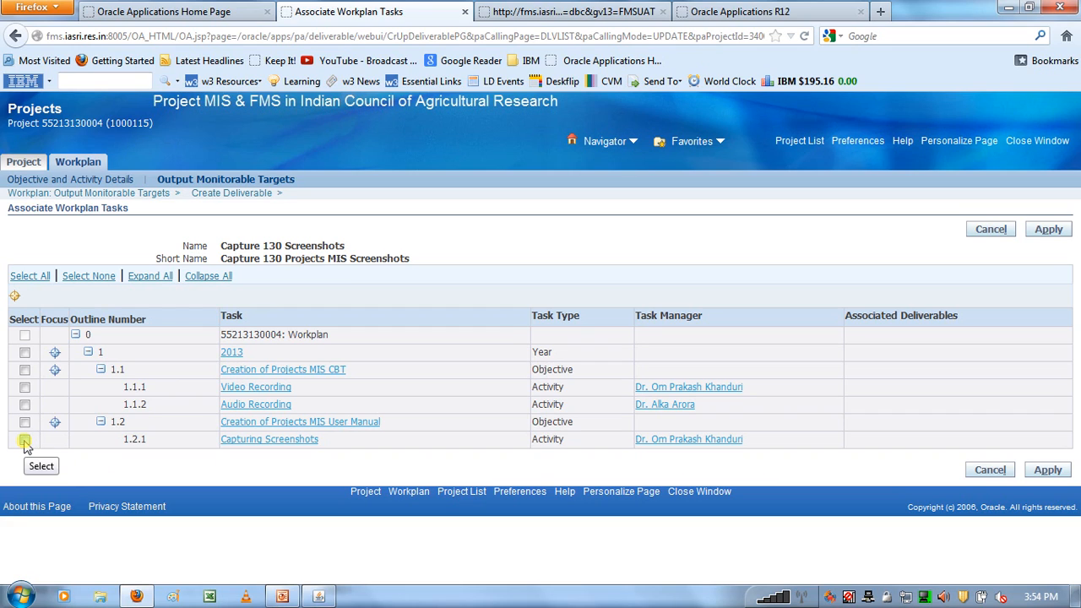
{"action": "left_click", "coordinate": [26, 441]}
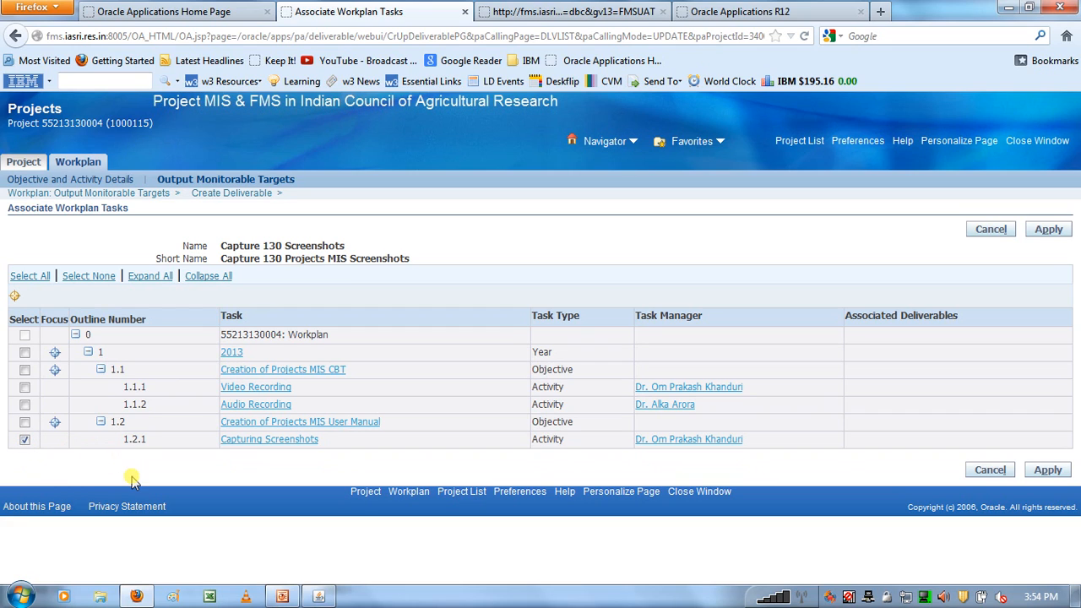
{"action": "left_click", "coordinate": [1046, 473]}
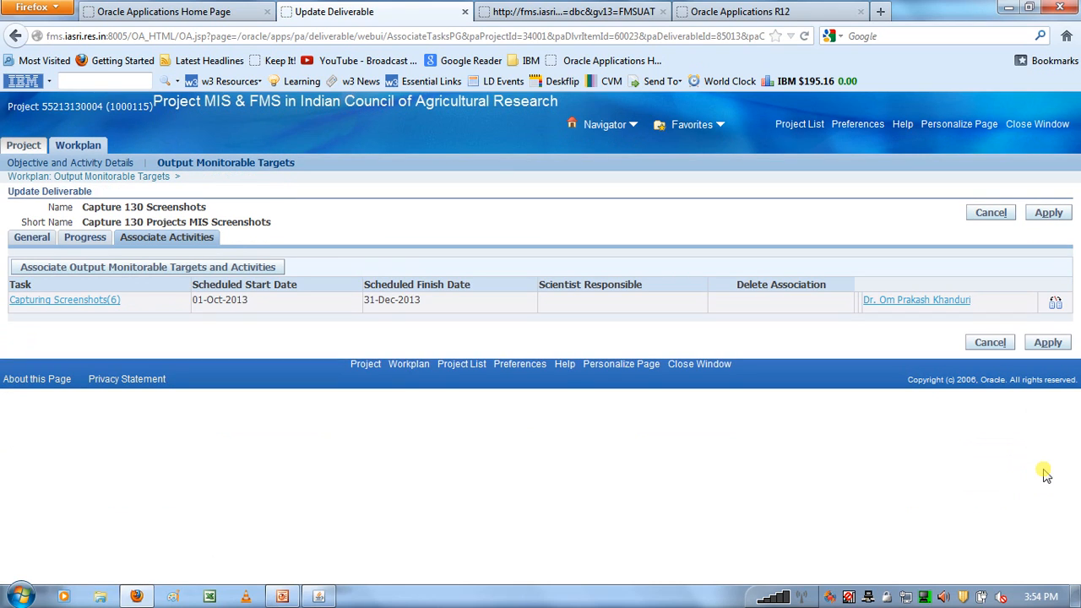
{"action": "left_click", "coordinate": [1051, 346]}
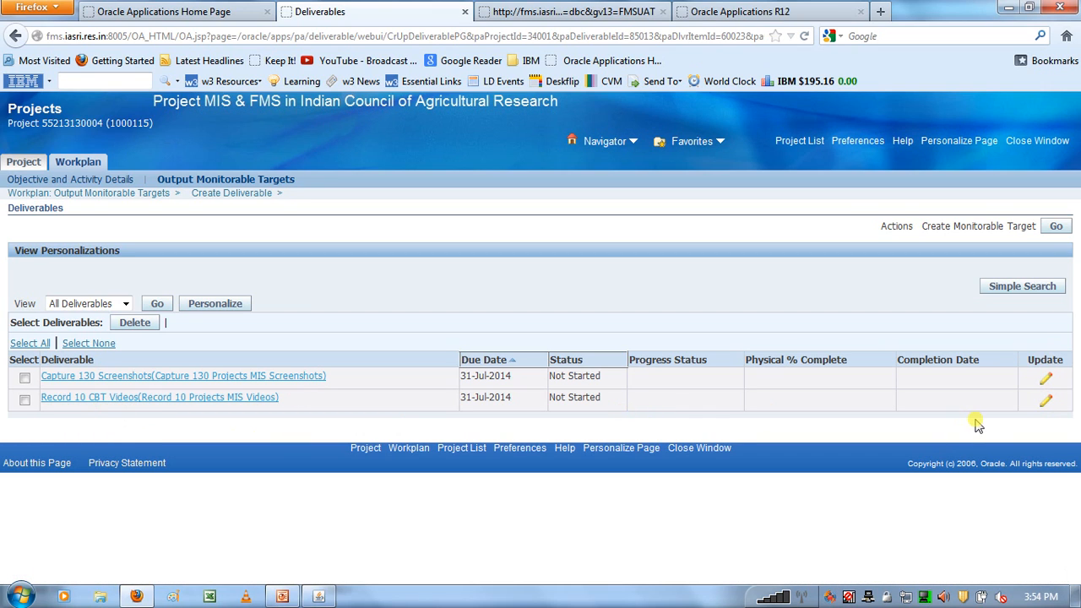
- Associate the Record 10 CBT Videos target with only the Video Recording activity and apply the update
{"action": "left_click", "coordinate": [1045, 402]}
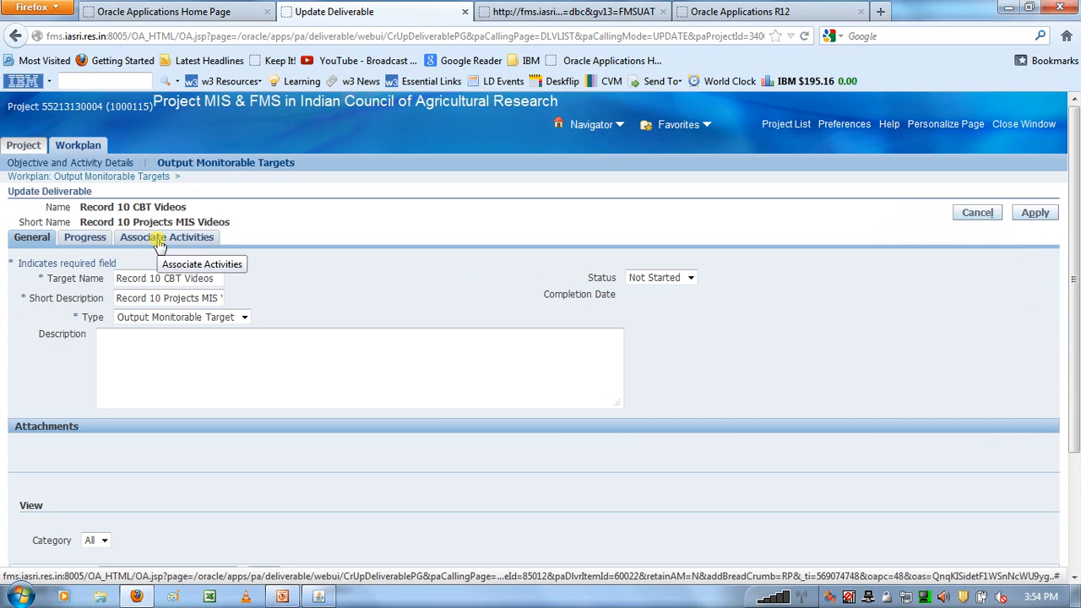
{"action": "left_click", "coordinate": [159, 239]}
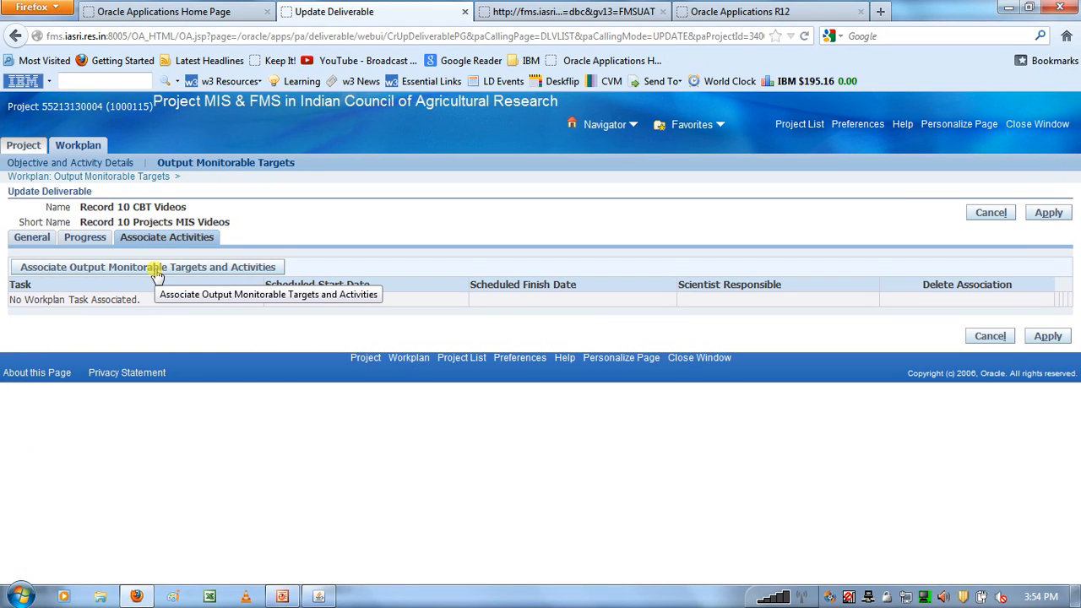
{"action": "left_click", "coordinate": [156, 267]}
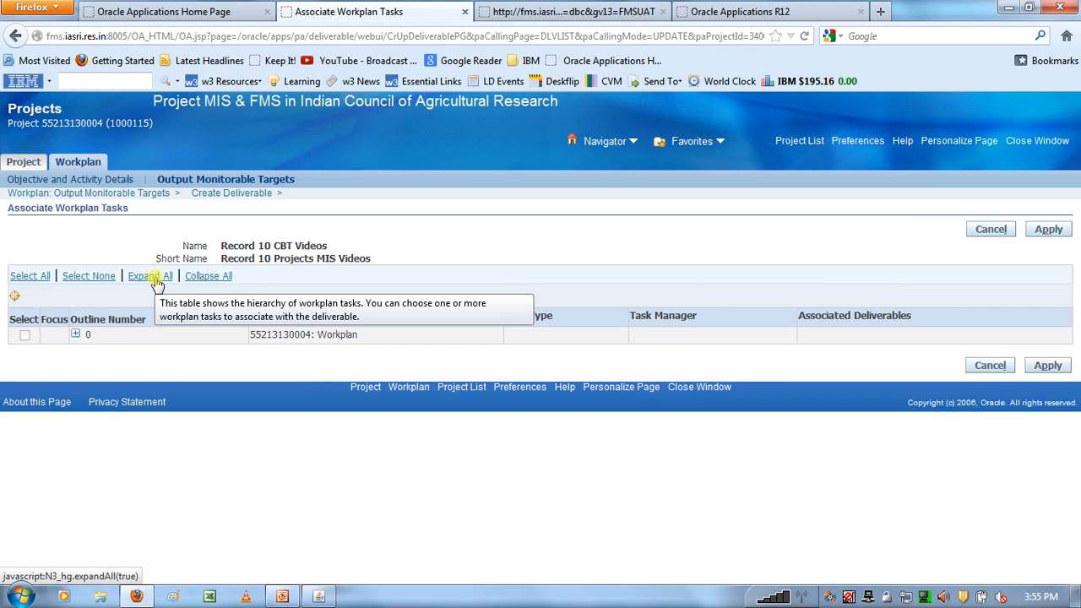
{"action": "left_click", "coordinate": [156, 281]}
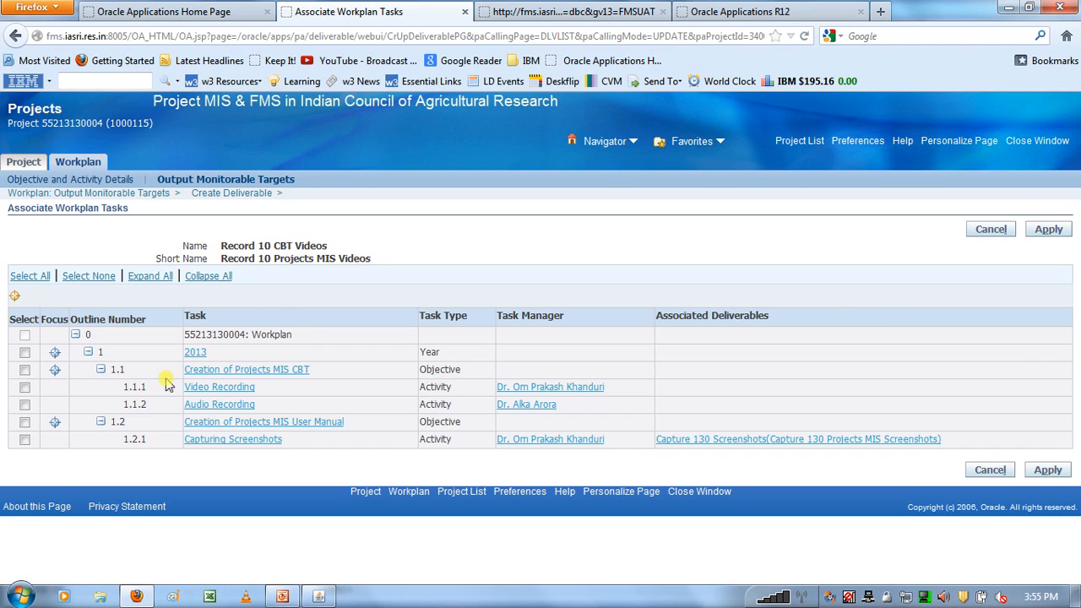
{"action": "left_click", "coordinate": [25, 389]}
{"action": "left_click", "coordinate": [24, 403]}
{"action": "left_click", "coordinate": [1049, 229]}
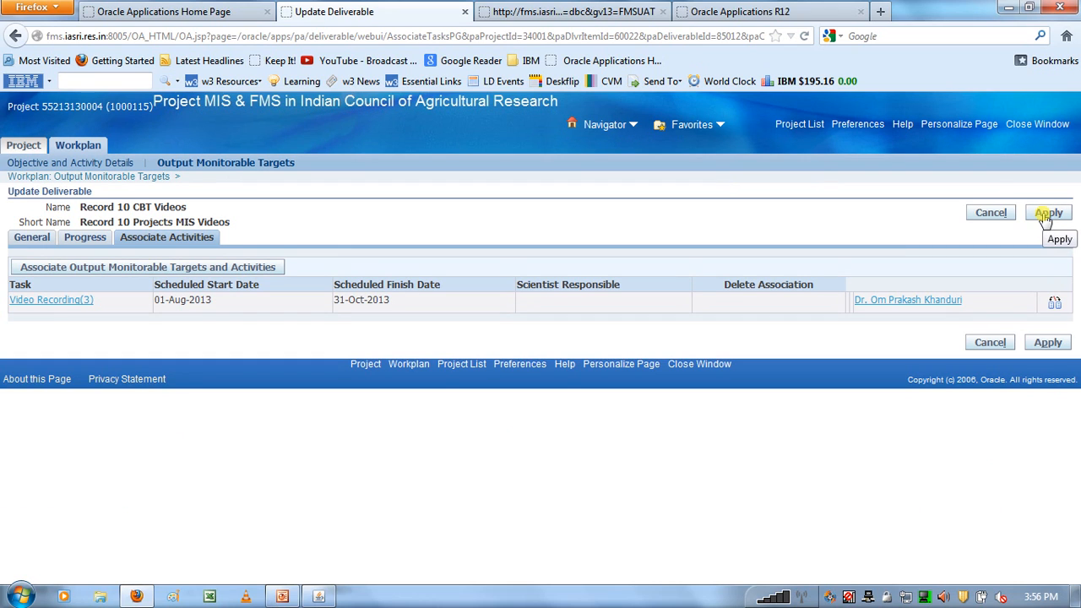
{"action": "left_click", "coordinate": [1045, 217]}
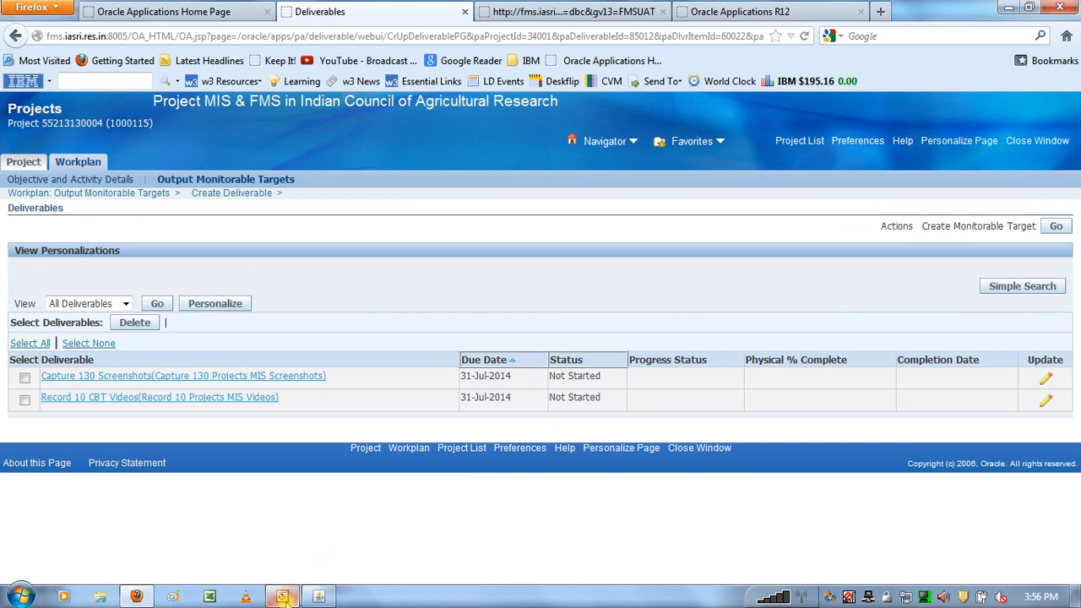
- Consult the process flow slide in PowerPoint, then return to Firefox and open the workplan's fully expanded objective and activity details
{"action": "left_click", "coordinate": [284, 596]}
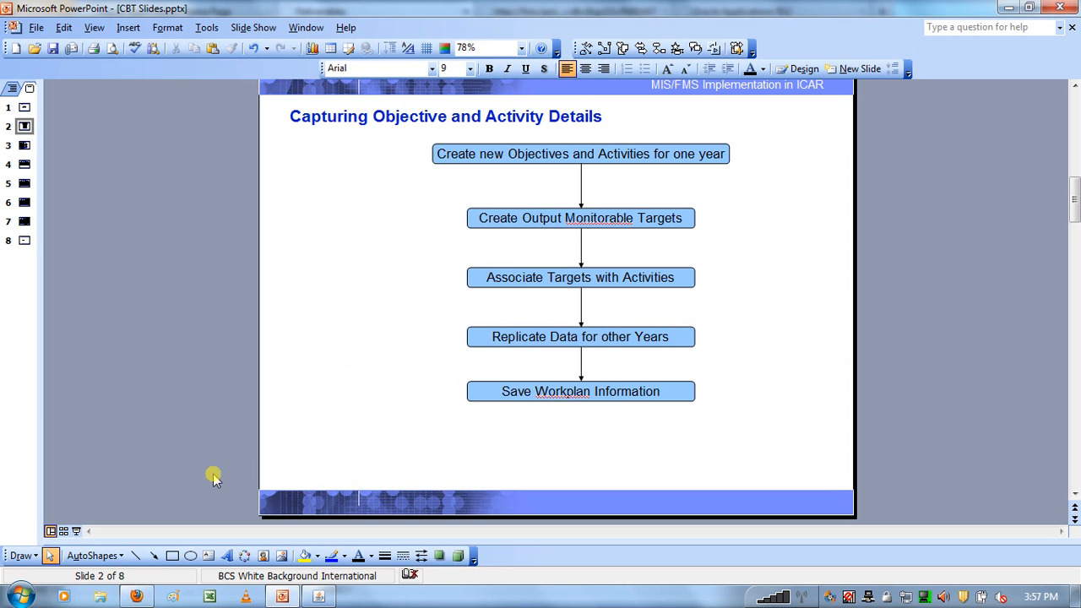
{"action": "left_click", "coordinate": [146, 596]}
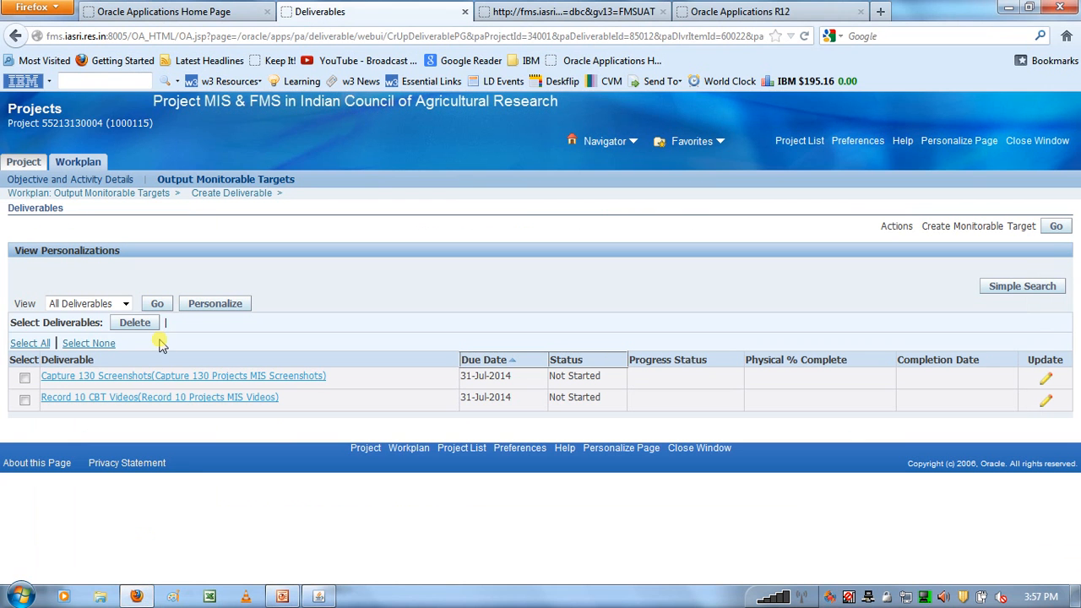
{"action": "left_click", "coordinate": [76, 186]}
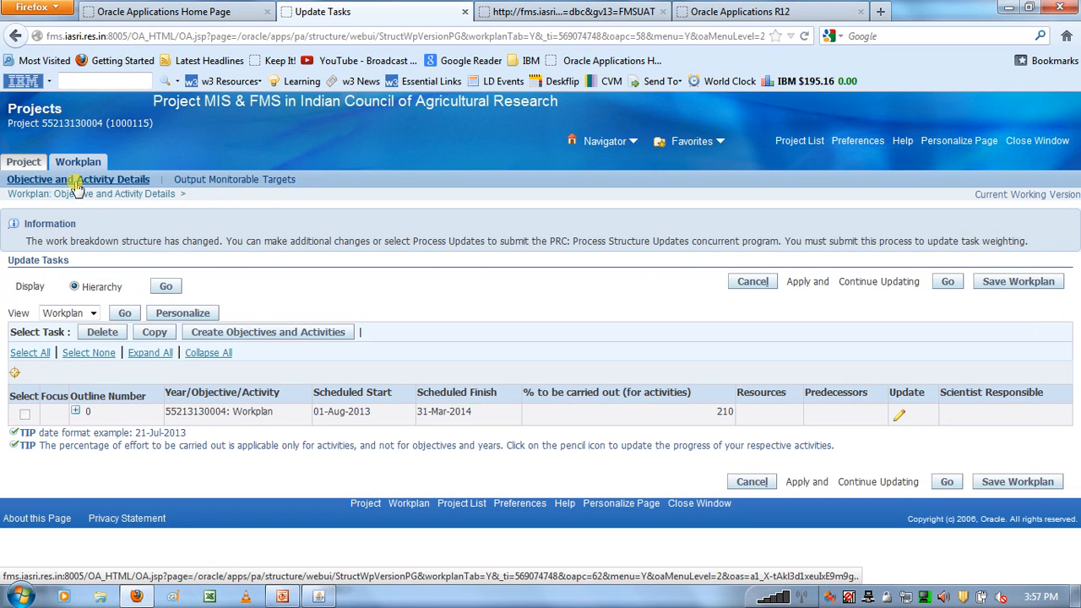
{"action": "left_click", "coordinate": [157, 354]}
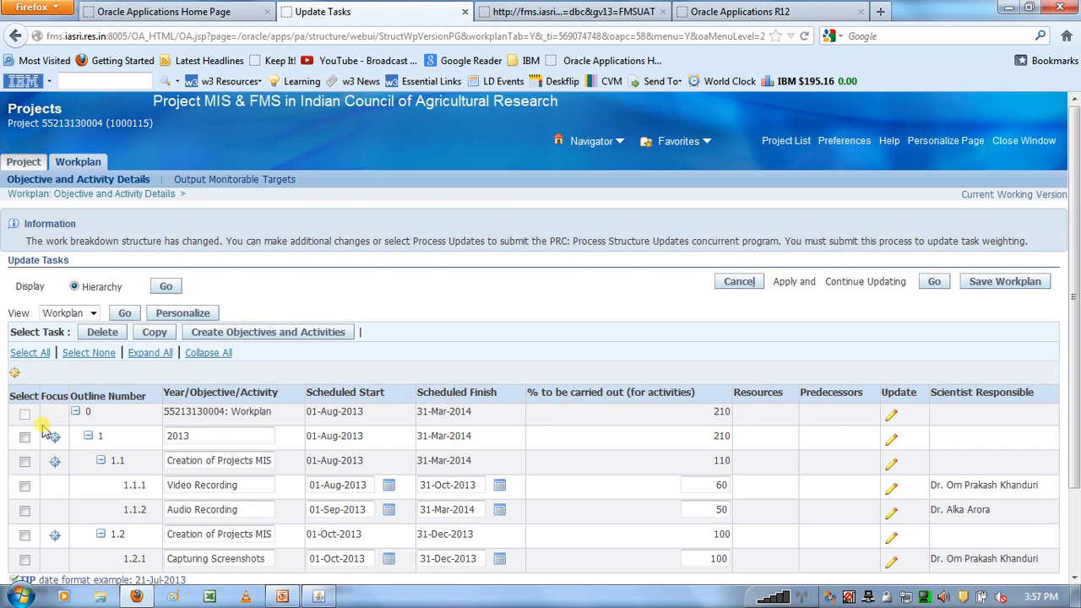
- Copy year 2013 with all subtasks and deliverable associations as a peer task of 2013, using prefix A
{"action": "left_click", "coordinate": [25, 438]}
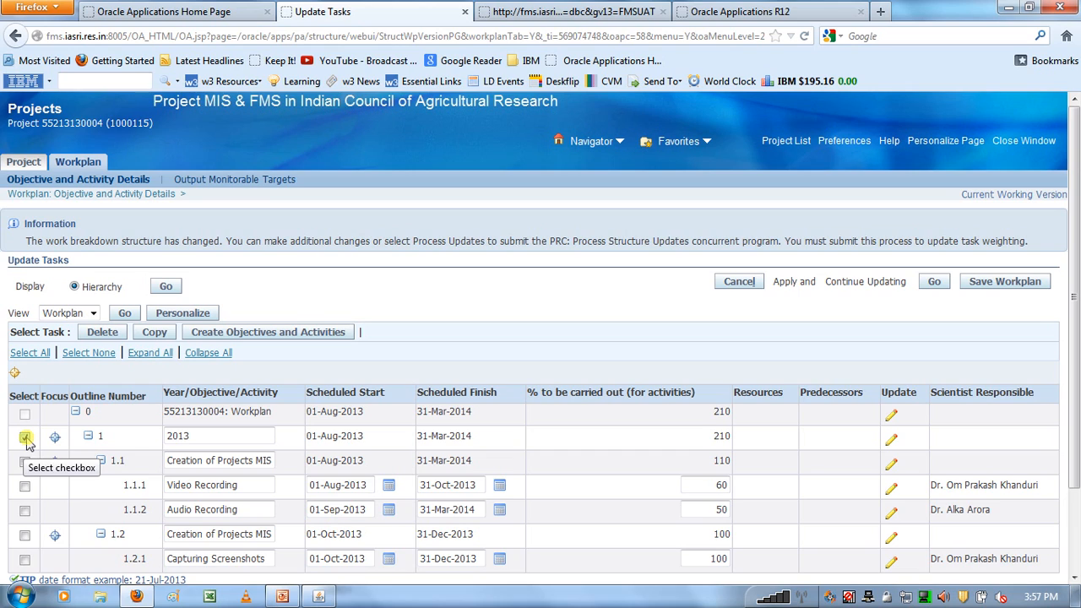
{"action": "left_click", "coordinate": [148, 334]}
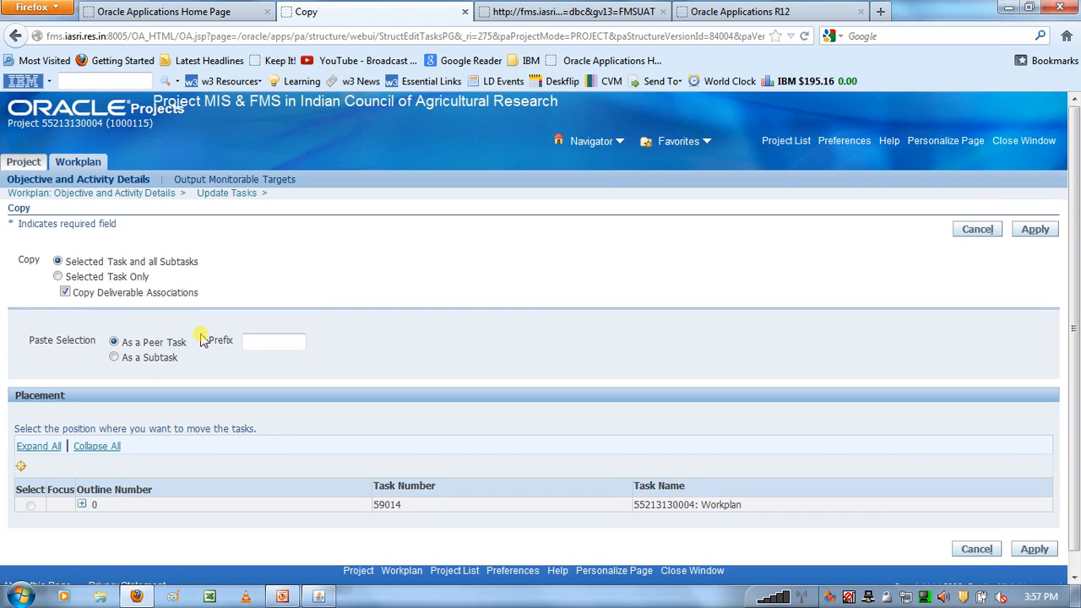
{"action": "left_click", "coordinate": [253, 345]}
{"action": "type", "text": "A"}
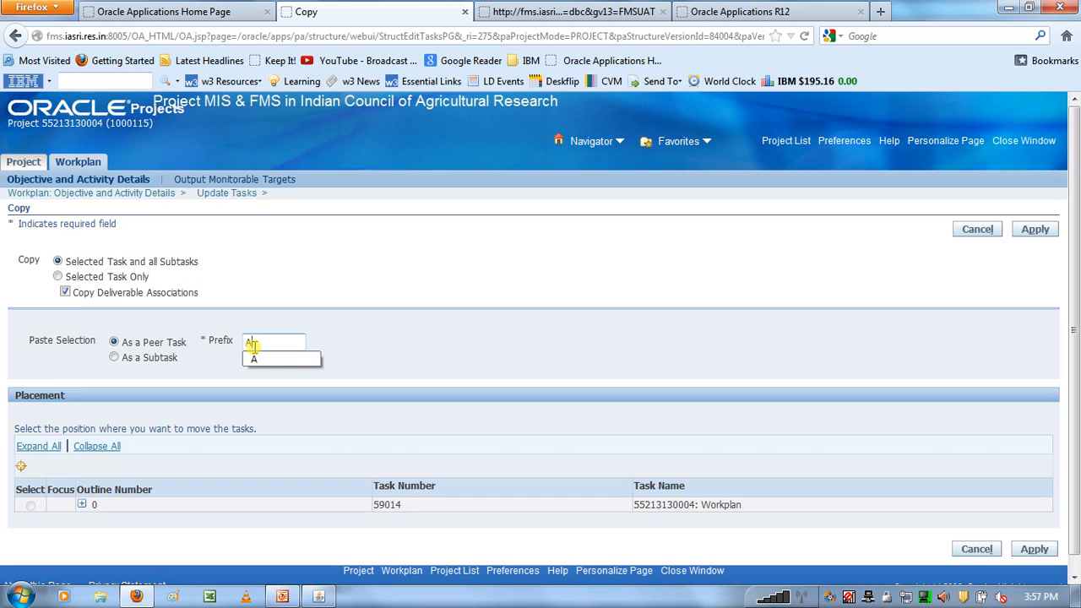
{"action": "left_click", "coordinate": [398, 298]}
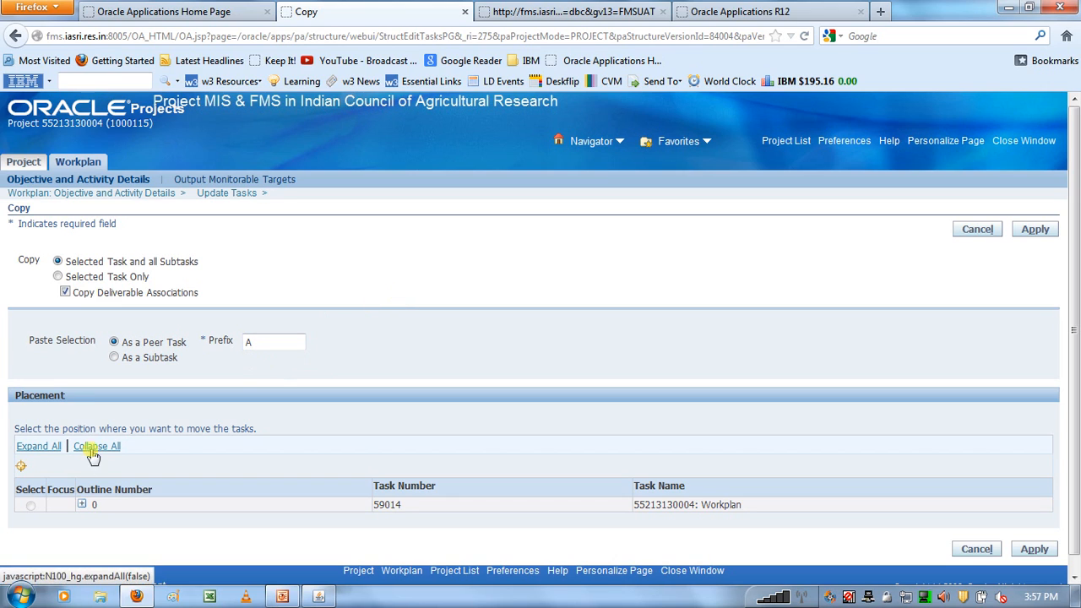
{"action": "left_click", "coordinate": [82, 506]}
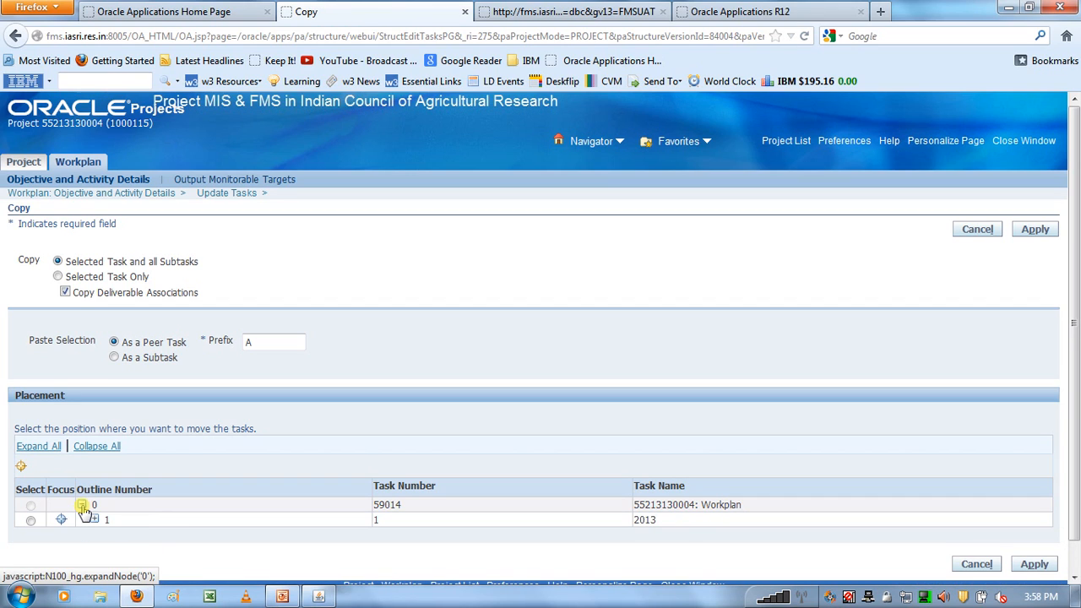
{"action": "left_click", "coordinate": [31, 520]}
{"action": "left_click", "coordinate": [30, 523]}
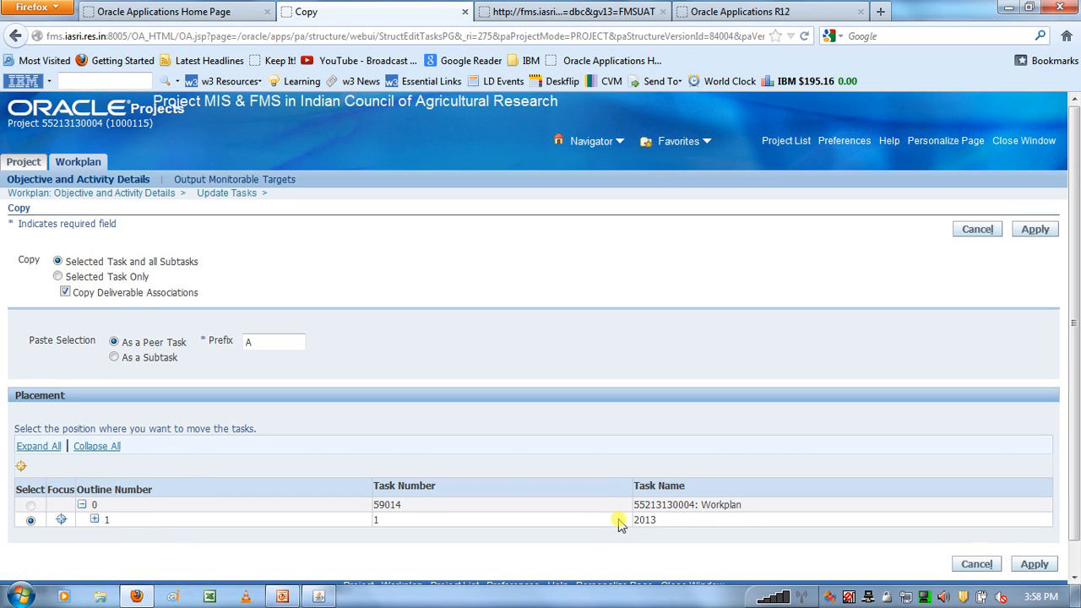
{"action": "double_click", "coordinate": [640, 520]}
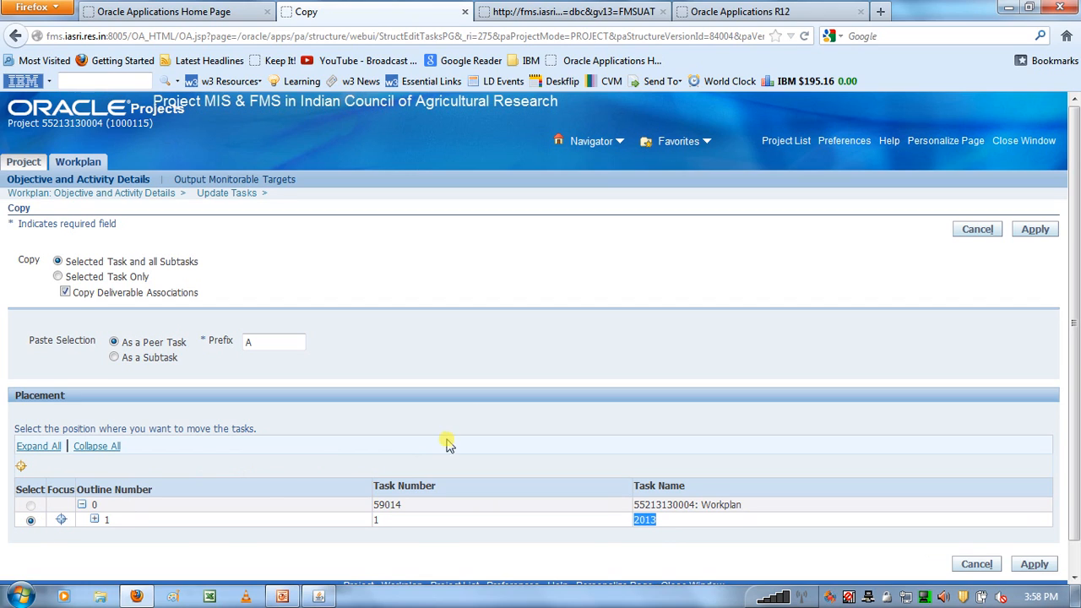
{"action": "left_click", "coordinate": [392, 293]}
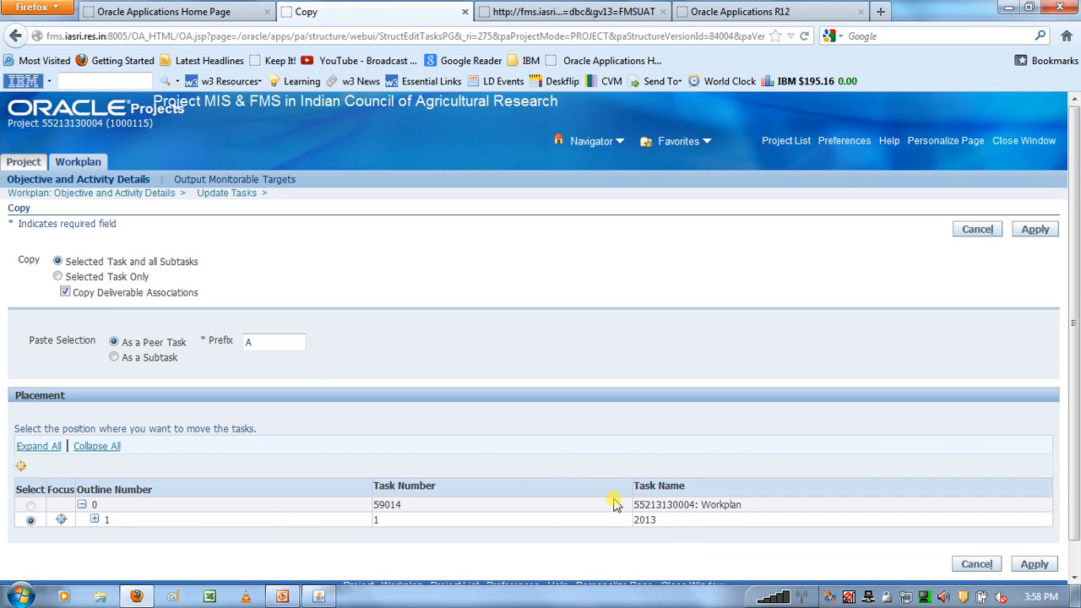
{"action": "left_click", "coordinate": [1033, 566]}
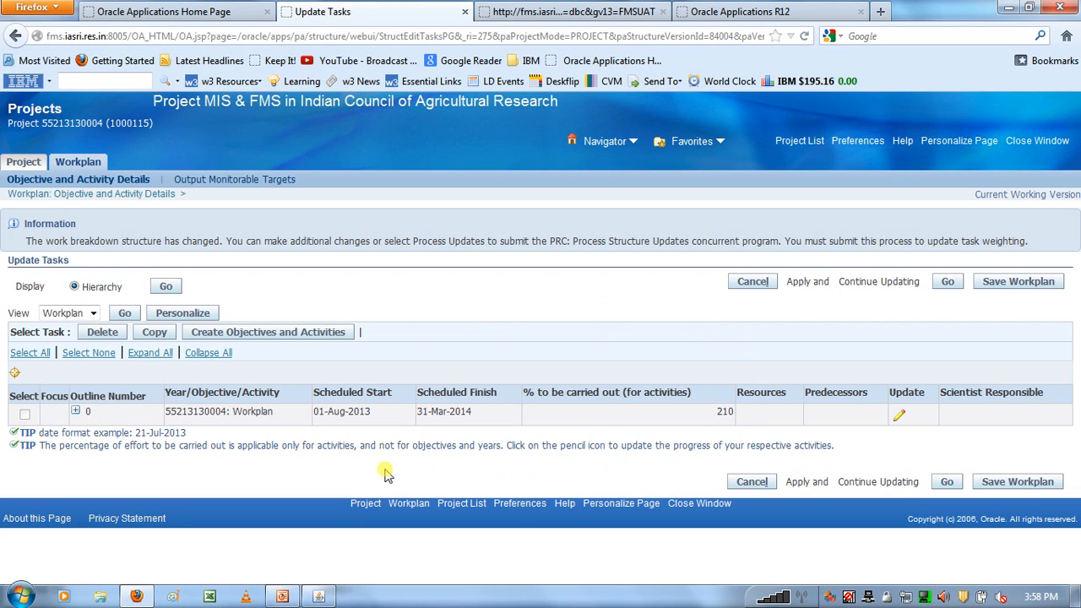
- Expand the workplan hierarchy and rename the copied year as 2014
{"action": "left_click", "coordinate": [148, 359]}
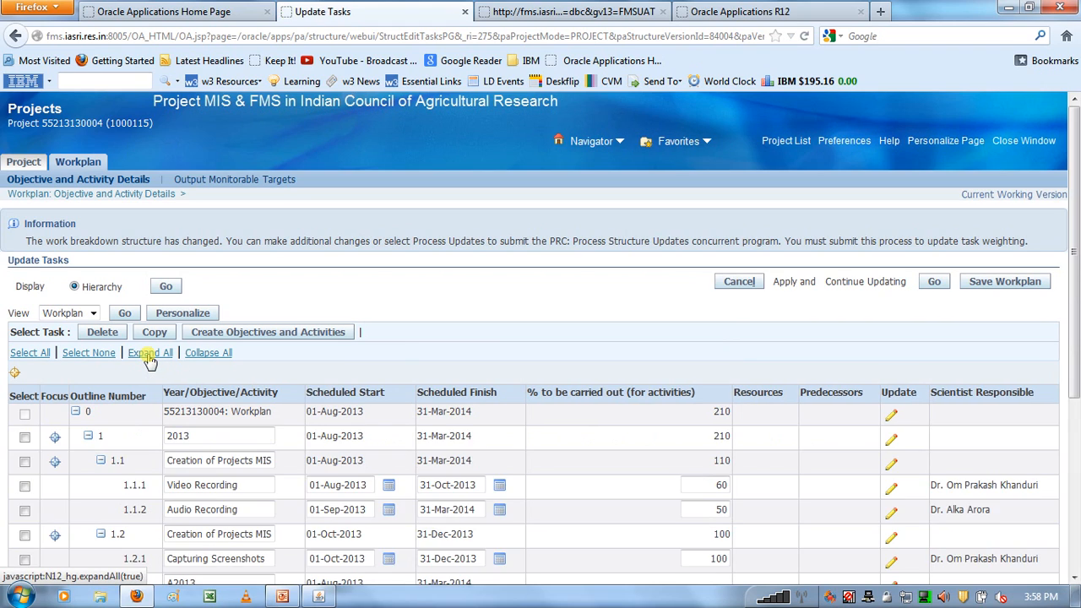
{"action": "scroll", "coordinate": [148, 359], "scroll_direction": "down", "scroll_amount": 5}
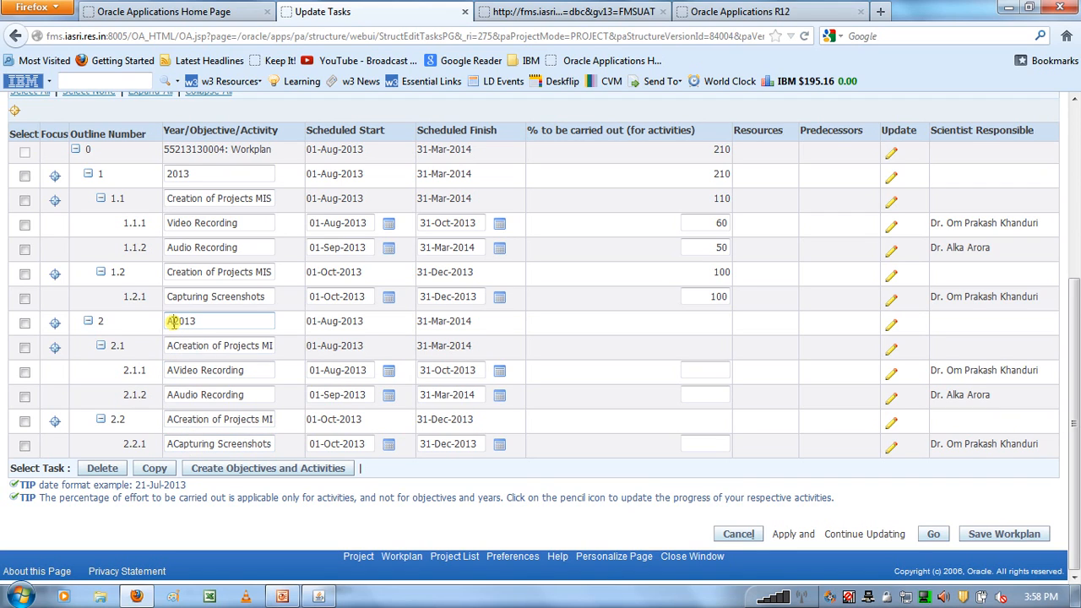
{"action": "left_click", "coordinate": [171, 321]}
{"action": "key", "text": "BackSpace"}
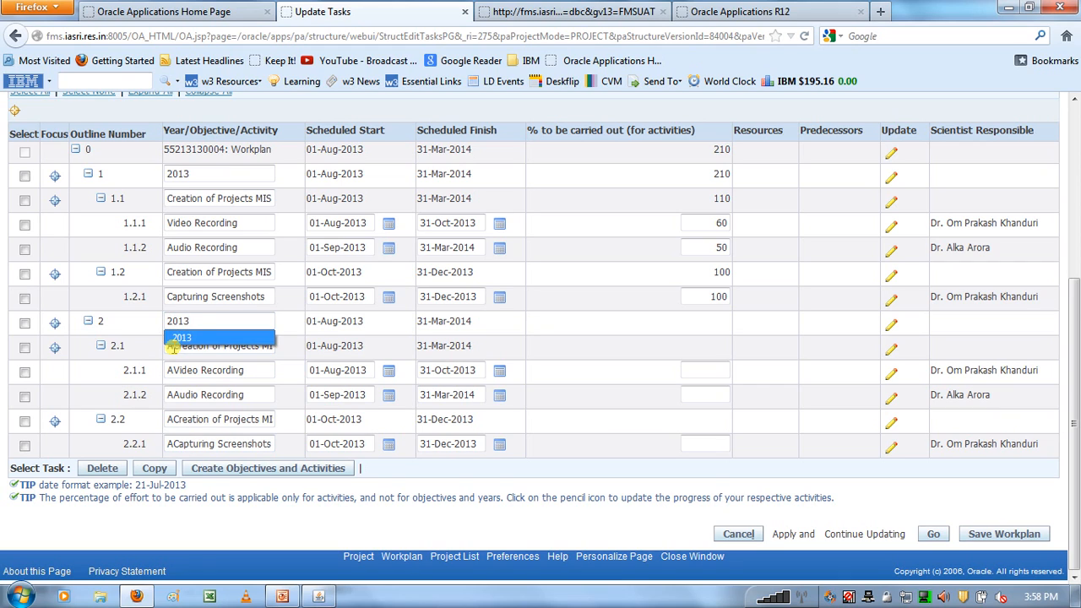
{"action": "left_click_drag", "start_coordinate": [194, 322], "coordinate": [164, 322]}
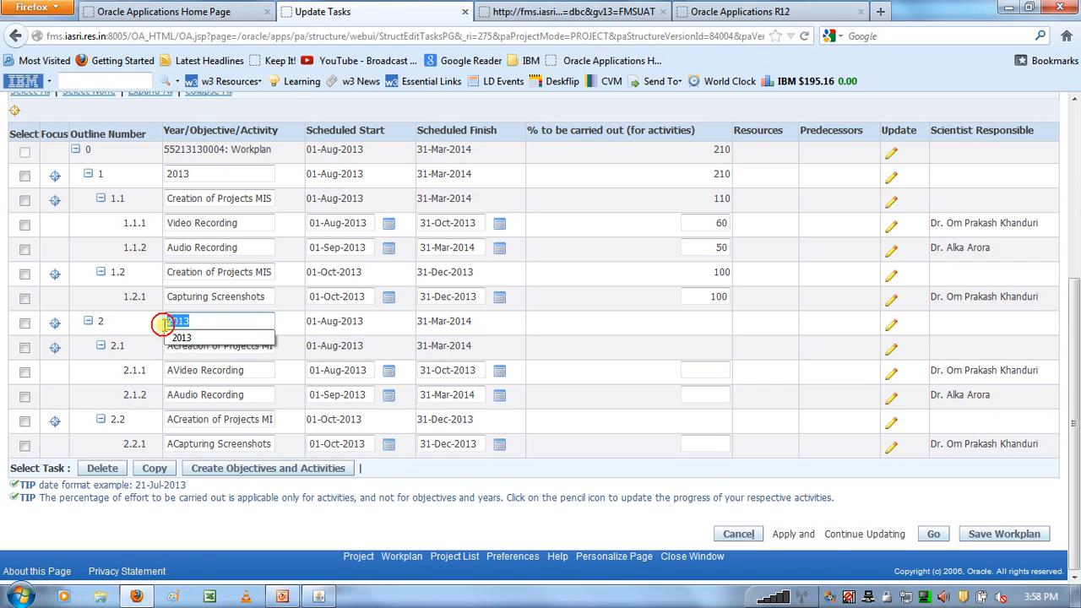
{"action": "type", "text": "2014"}
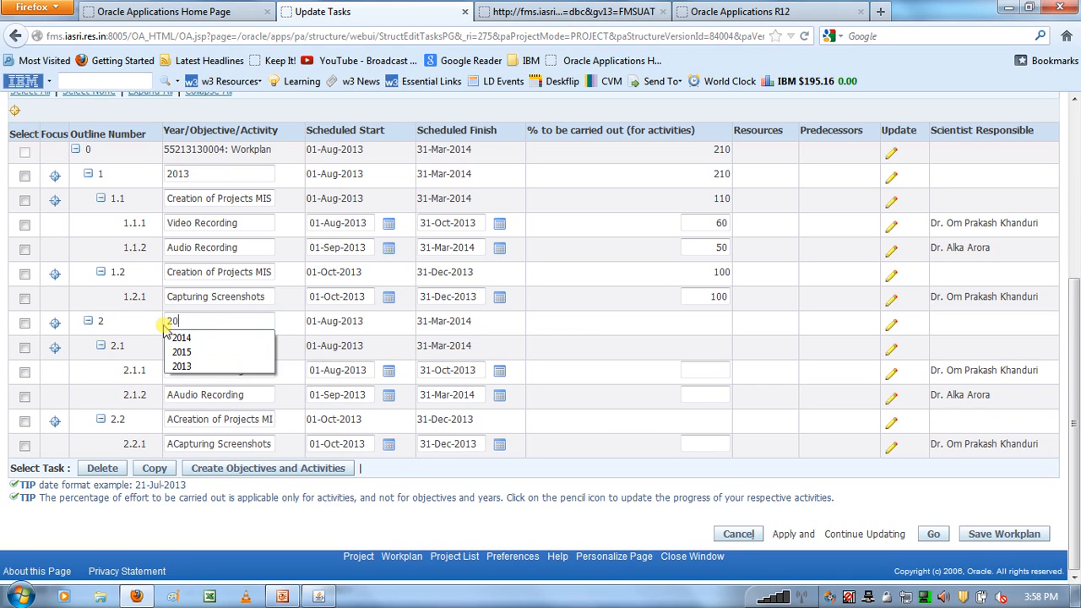
{"action": "left_click", "coordinate": [151, 327]}
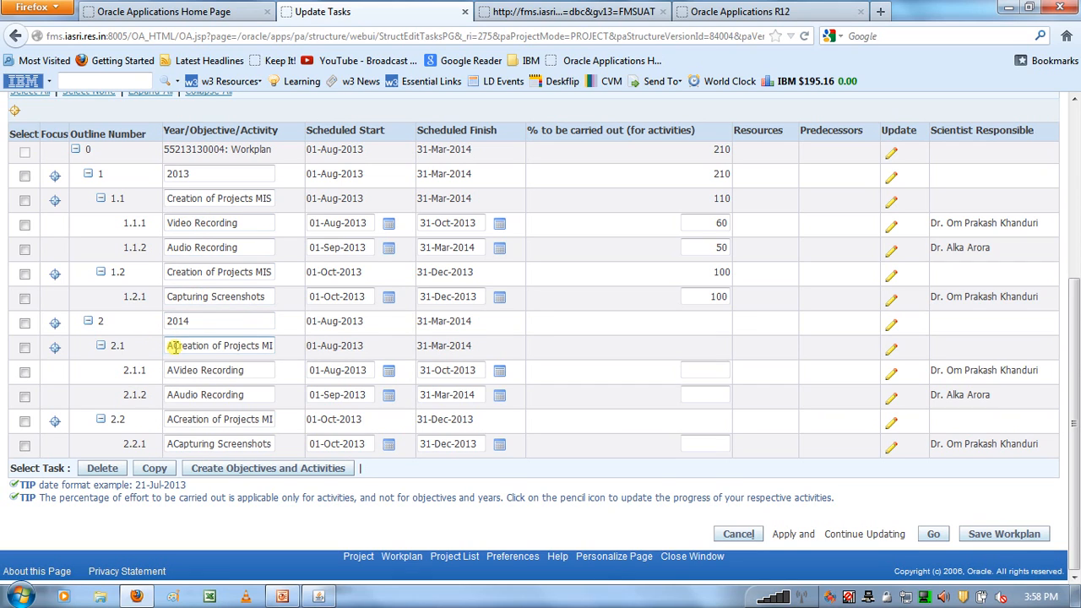
- Remove the prefix A from the names of all copied objectives and activities under 2014
{"action": "left_click", "coordinate": [172, 347]}
{"action": "key", "text": "BackSpace"}
{"action": "left_click", "coordinate": [175, 370]}
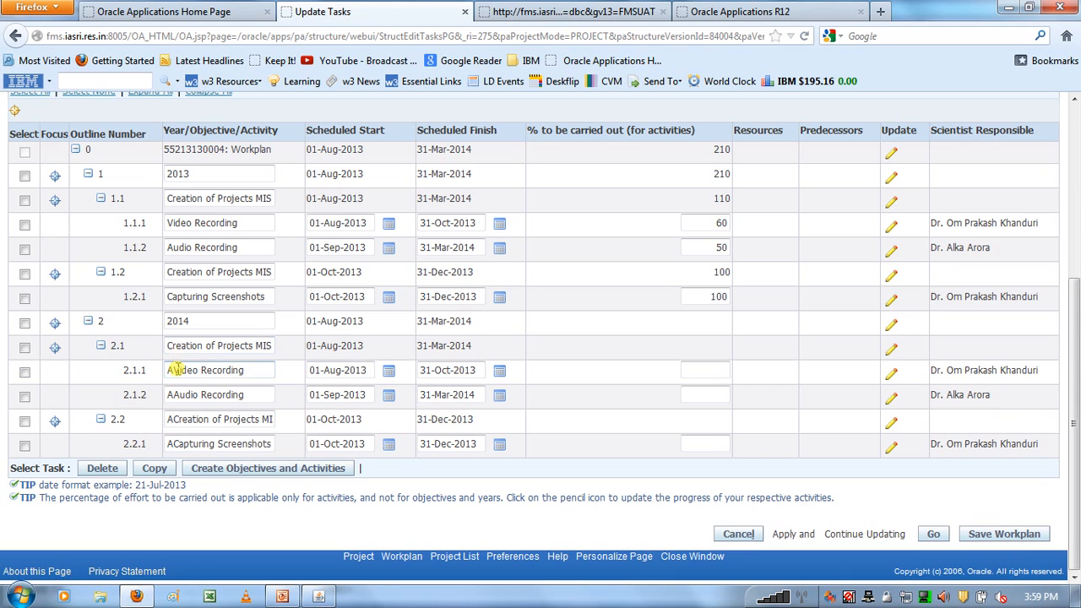
{"action": "key", "text": "BackSpace"}
{"action": "left_click", "coordinate": [170, 395]}
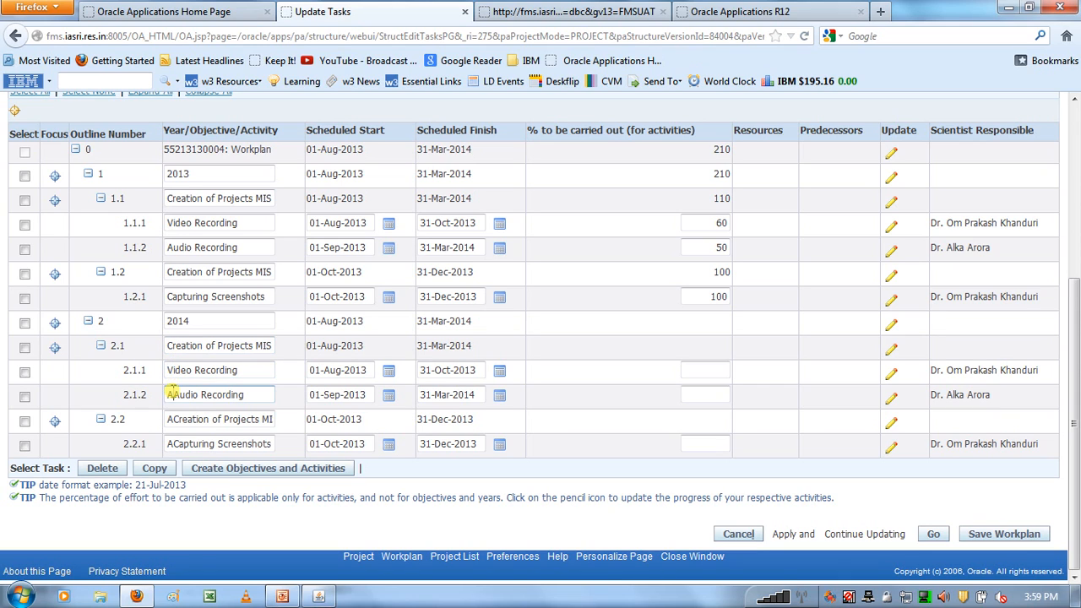
{"action": "key", "text": "BackSpace"}
{"action": "left_click", "coordinate": [171, 419]}
{"action": "key", "text": "BackSpace"}
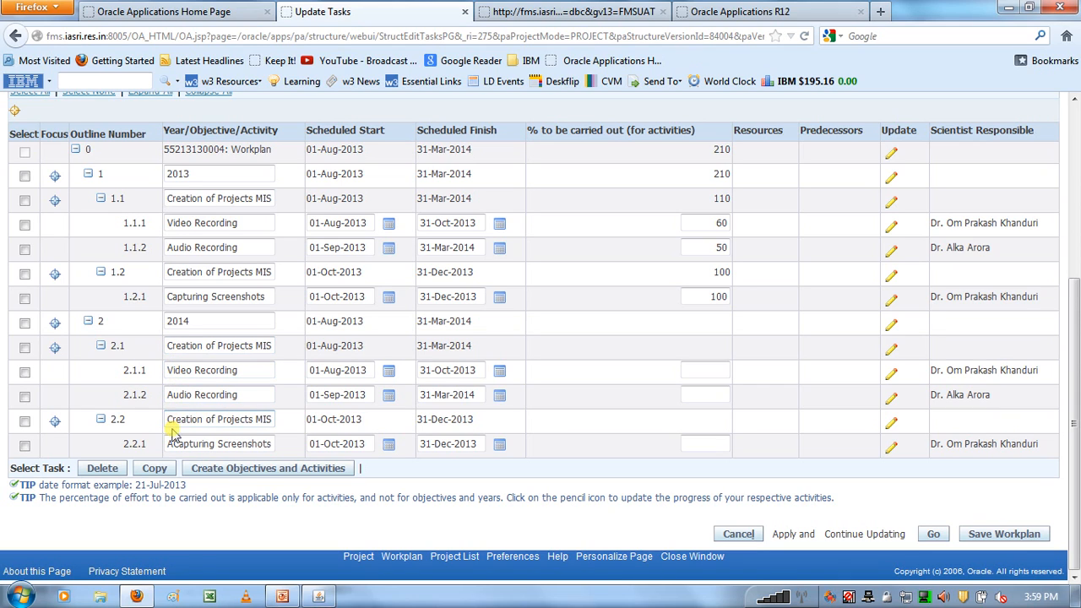
{"action": "left_click", "coordinate": [171, 443]}
{"action": "key", "text": "BackSpace"}
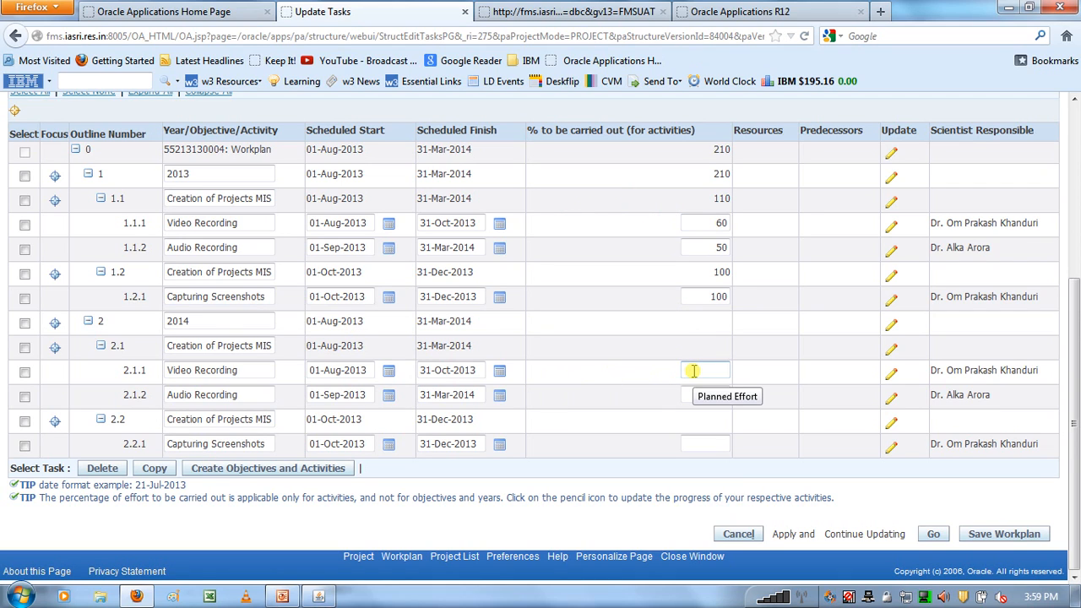
- Set the percentage to be carried out under 2014 to 40 for Video Recording and 50 for Audio Recording
{"action": "type", "text": "40"}
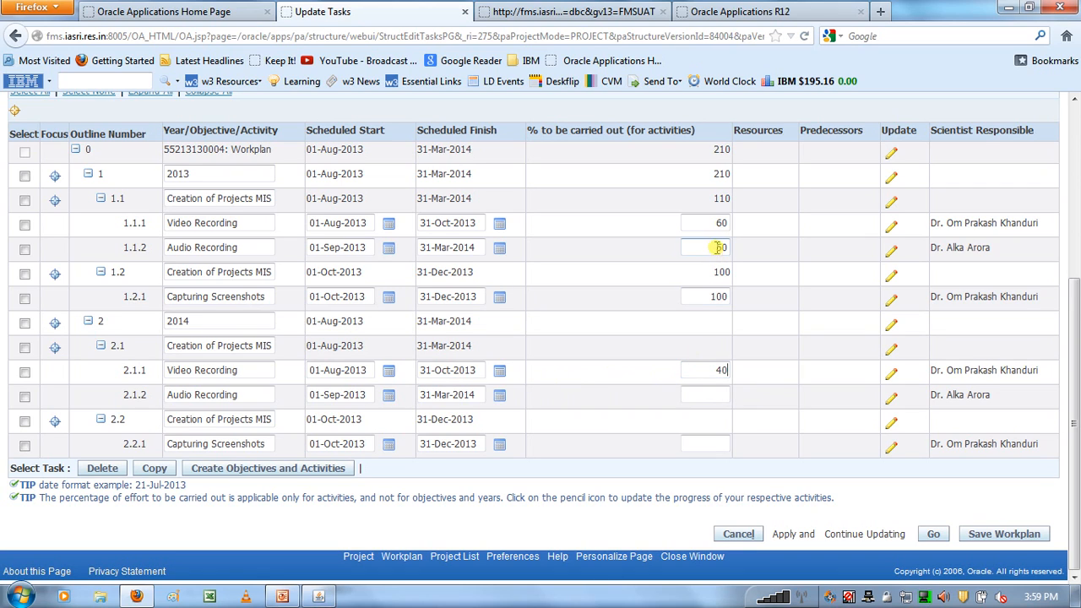
{"action": "double_click", "coordinate": [262, 245]}
{"action": "triple_click", "coordinate": [262, 245]}
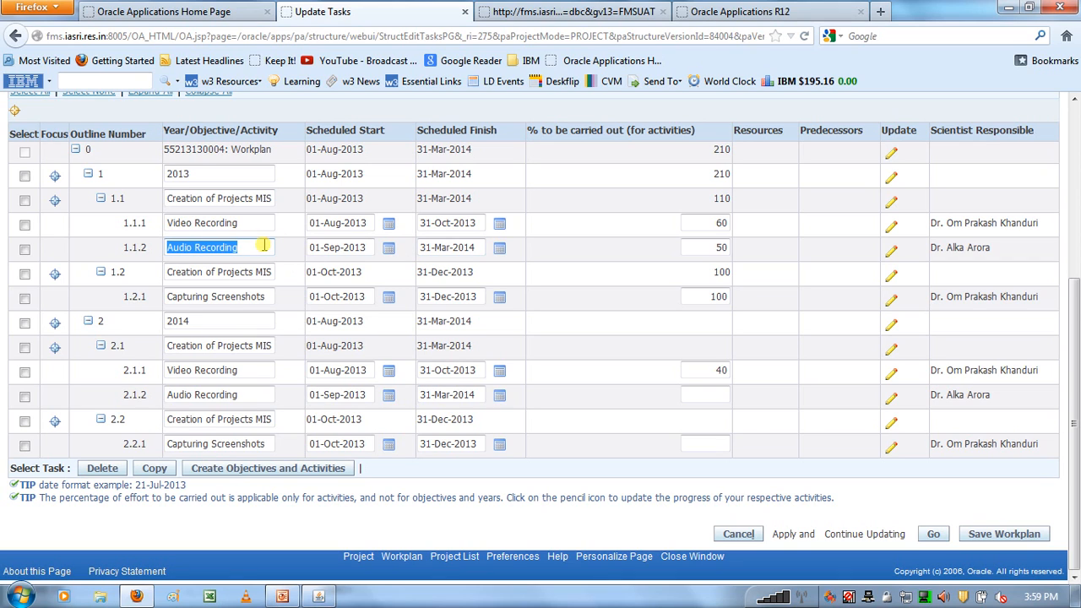
{"action": "double_click", "coordinate": [187, 173]}
{"action": "double_click", "coordinate": [203, 323]}
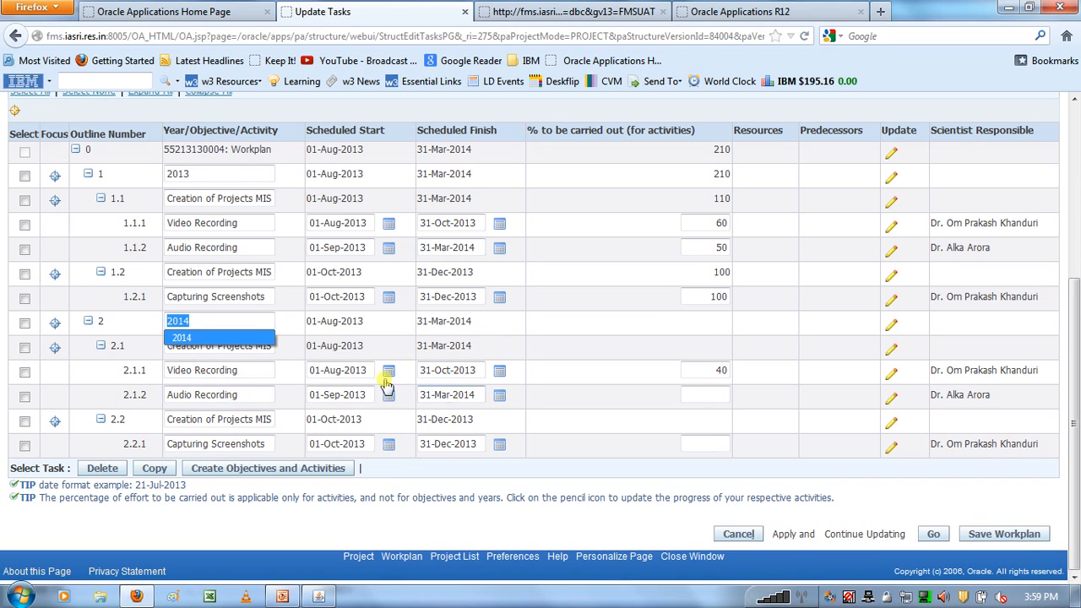
{"action": "triple_click", "coordinate": [237, 390]}
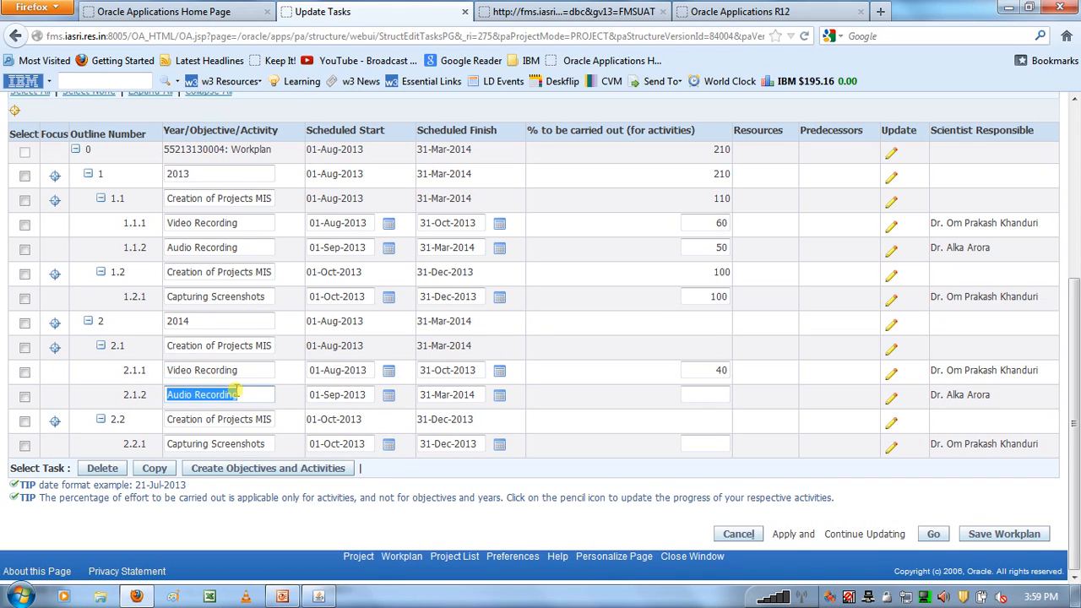
{"action": "left_click", "coordinate": [694, 395]}
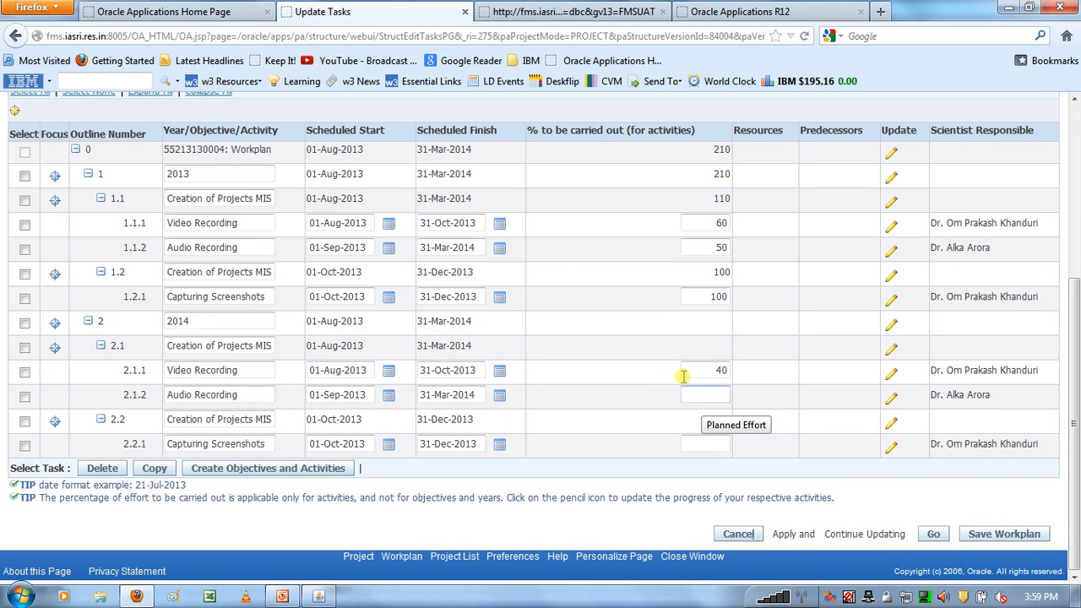
{"action": "type", "text": "50"}
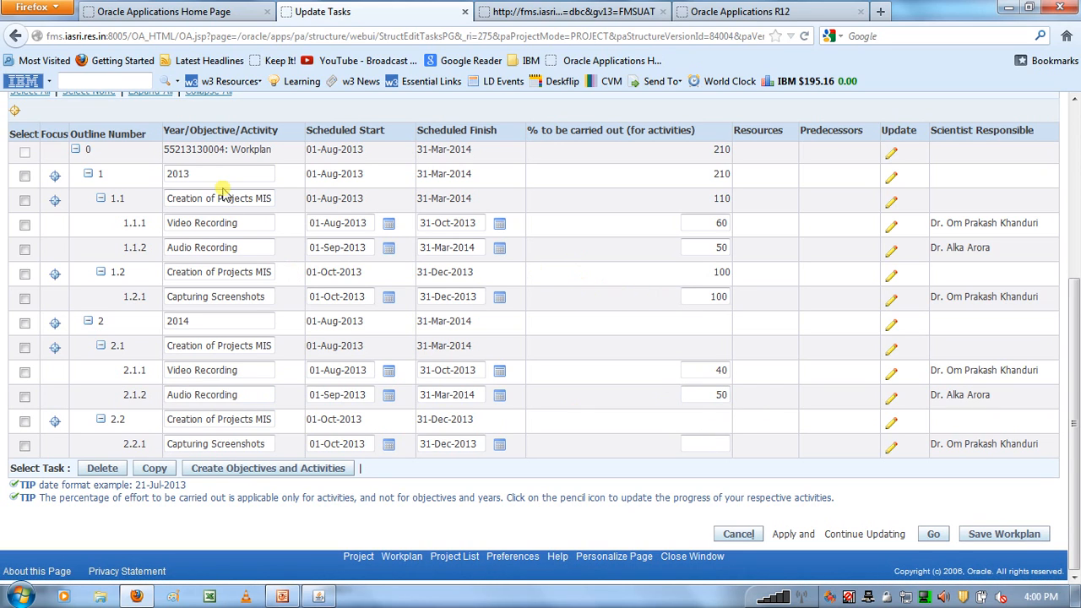
- Set the percentage to be carried out for the Capturing Screenshots activity under 2014 to 0
{"action": "left_click", "coordinate": [204, 173]}
{"action": "double_click", "coordinate": [204, 174]}
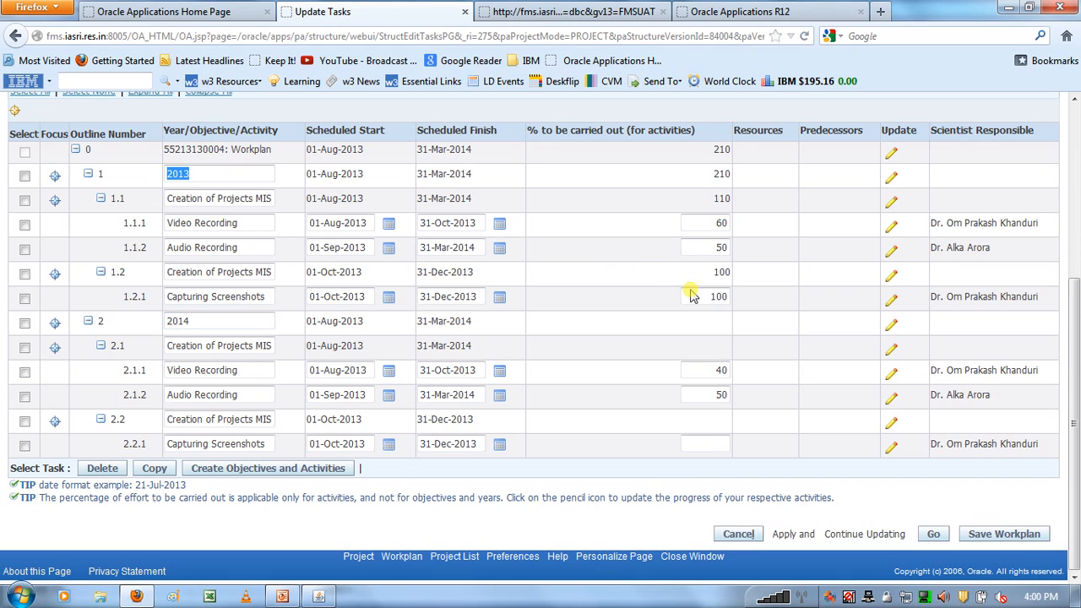
{"action": "left_click", "coordinate": [717, 296]}
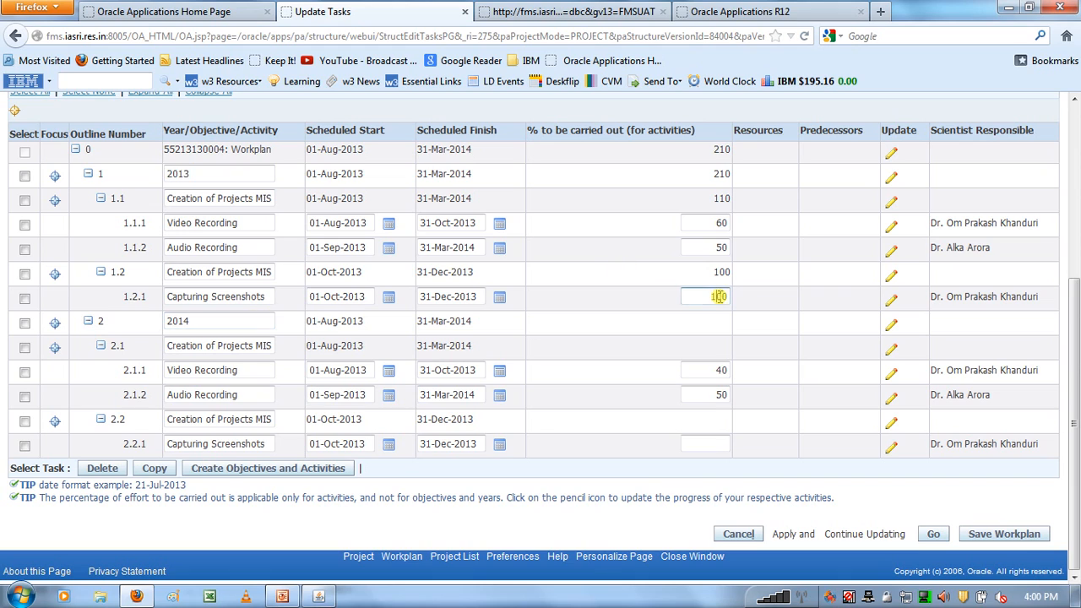
{"action": "triple_click", "coordinate": [230, 296]}
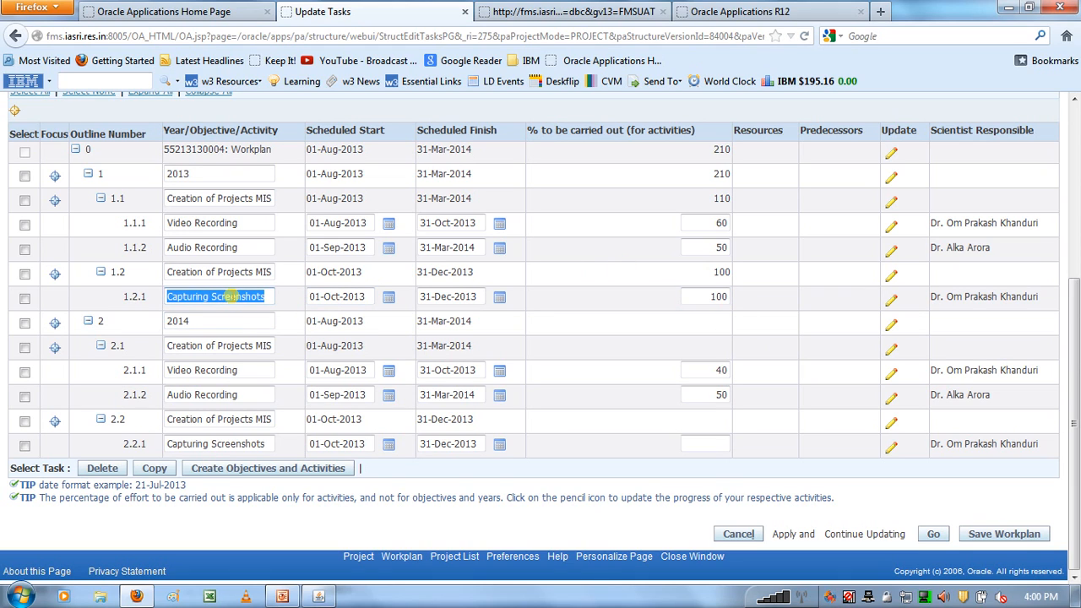
{"action": "triple_click", "coordinate": [355, 294]}
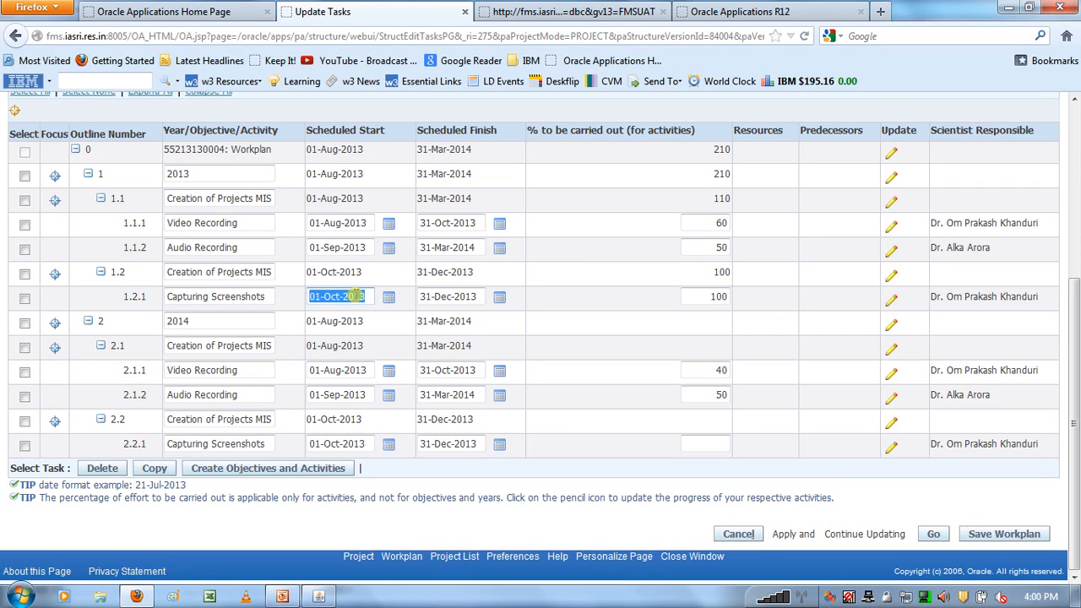
{"action": "left_click", "coordinate": [452, 298]}
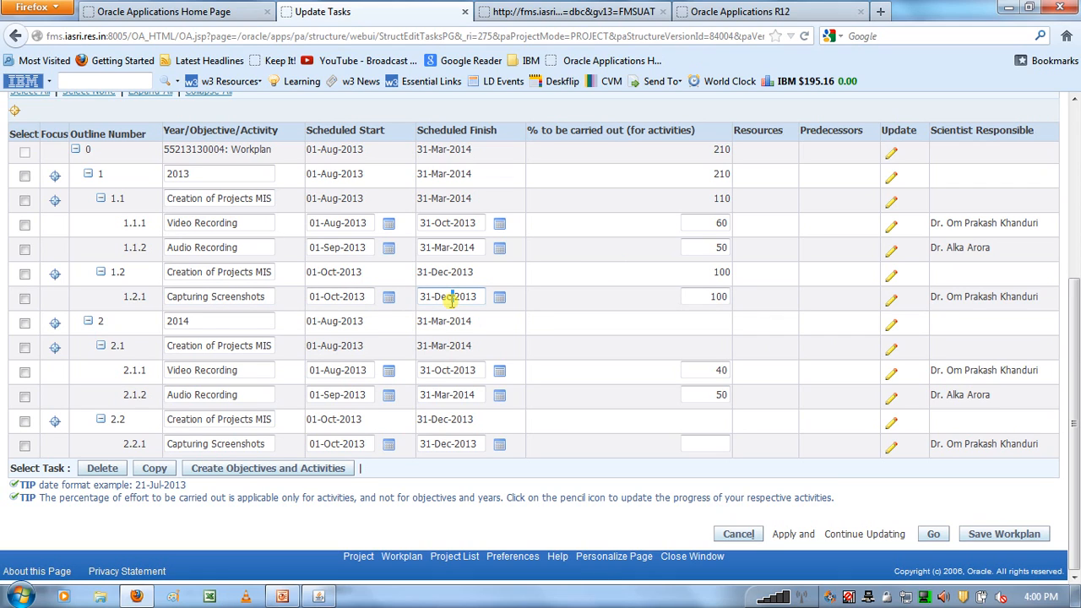
{"action": "left_click", "coordinate": [697, 442]}
{"action": "type", "text": "0"}
{"action": "left_click", "coordinate": [210, 322]}
{"action": "double_click", "coordinate": [209, 321]}
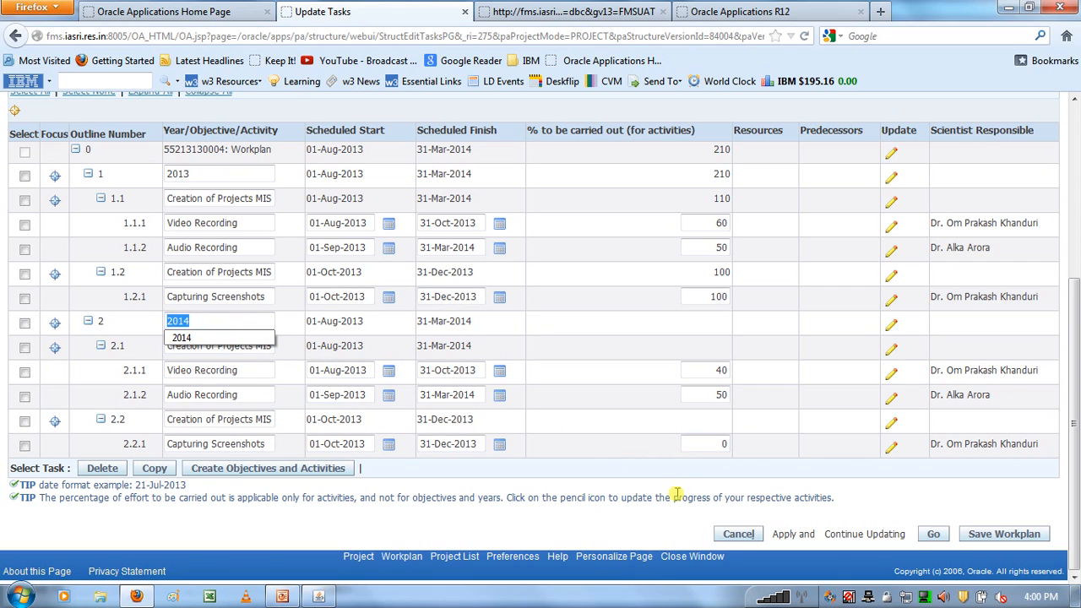
{"action": "left_click", "coordinate": [719, 443]}
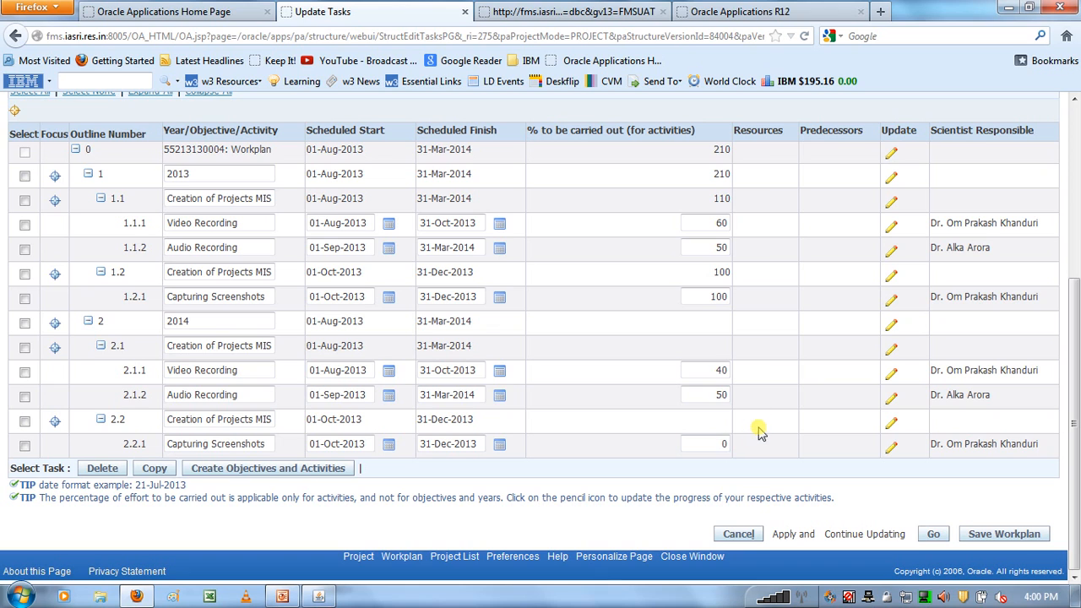
- Consult the Capturing Objective and Activity Details slide in PowerPoint and return to the workplan in Firefox
{"action": "mouse_move", "coordinate": [284, 598]}
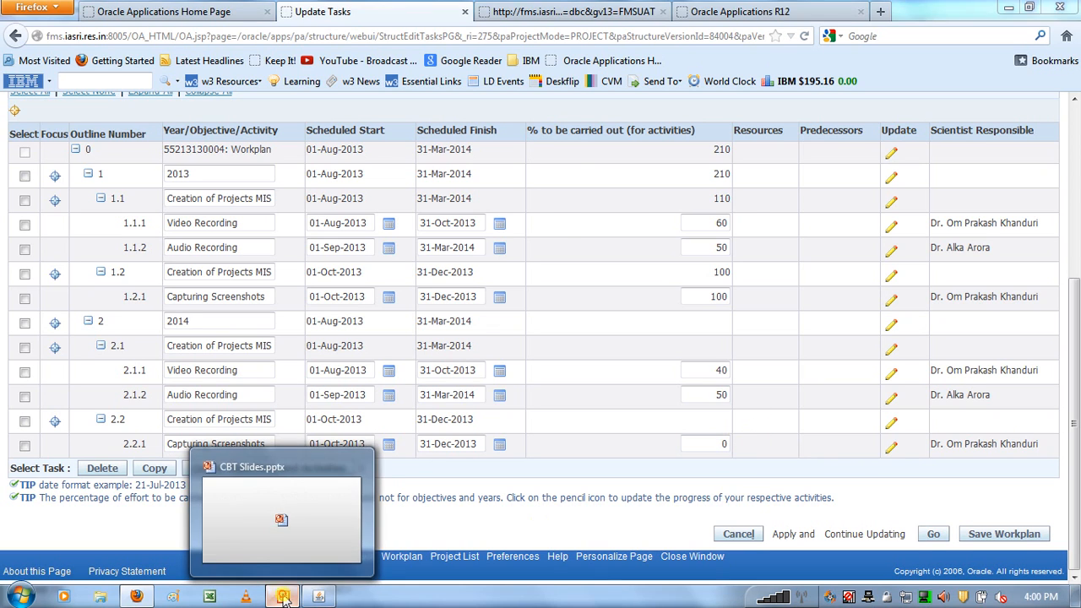
{"action": "left_click", "coordinate": [278, 519]}
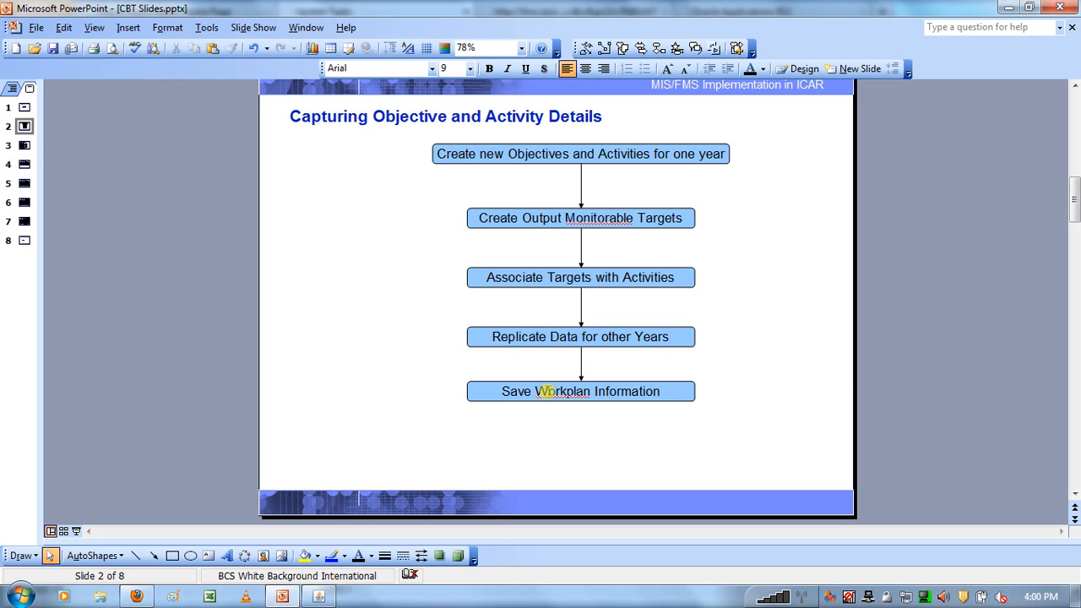
{"action": "left_click", "coordinate": [143, 597]}
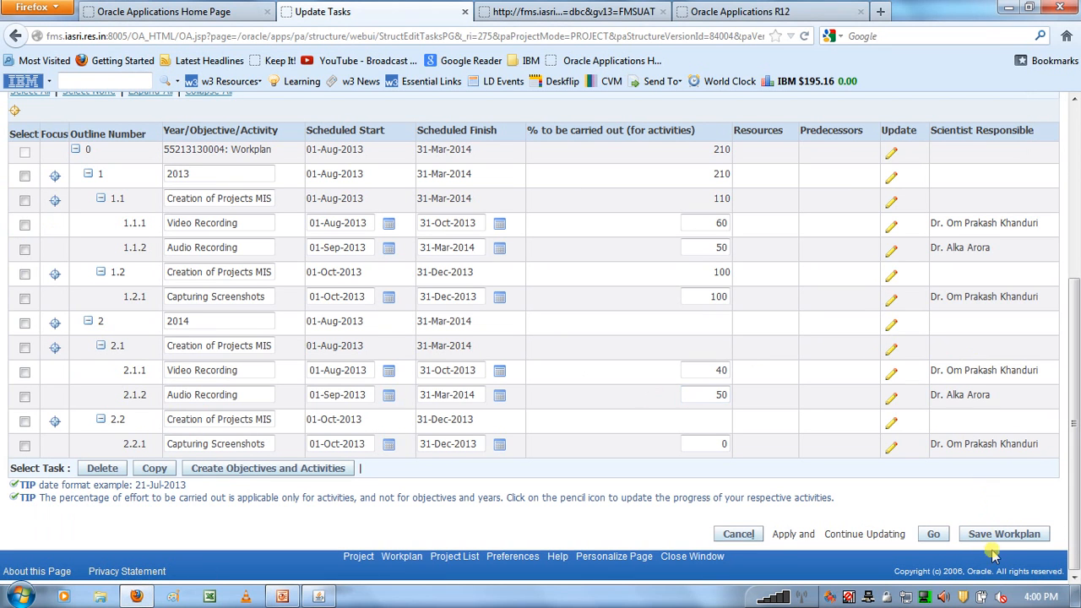
{"action": "left_click_drag", "start_coordinate": [1072, 504], "coordinate": [1071, 326]}
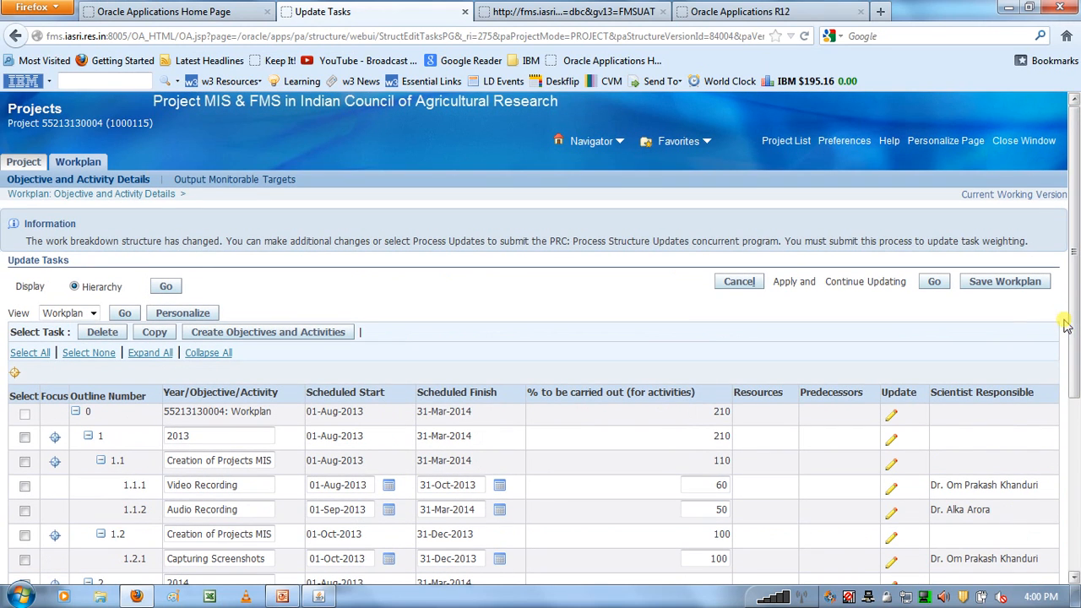
{"action": "left_click", "coordinate": [996, 286]}
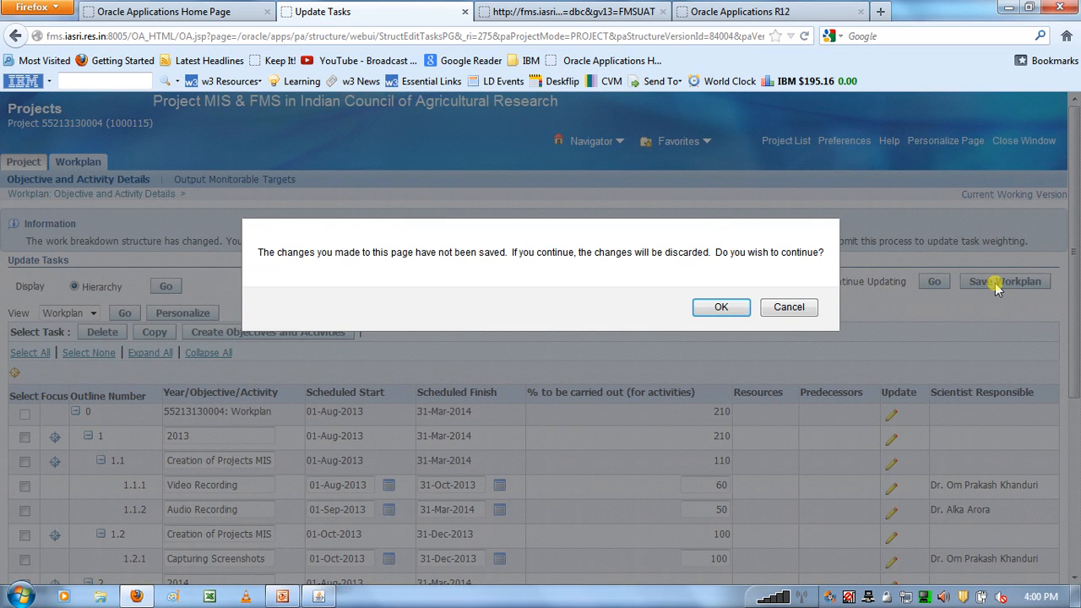
{"action": "left_click", "coordinate": [722, 307]}
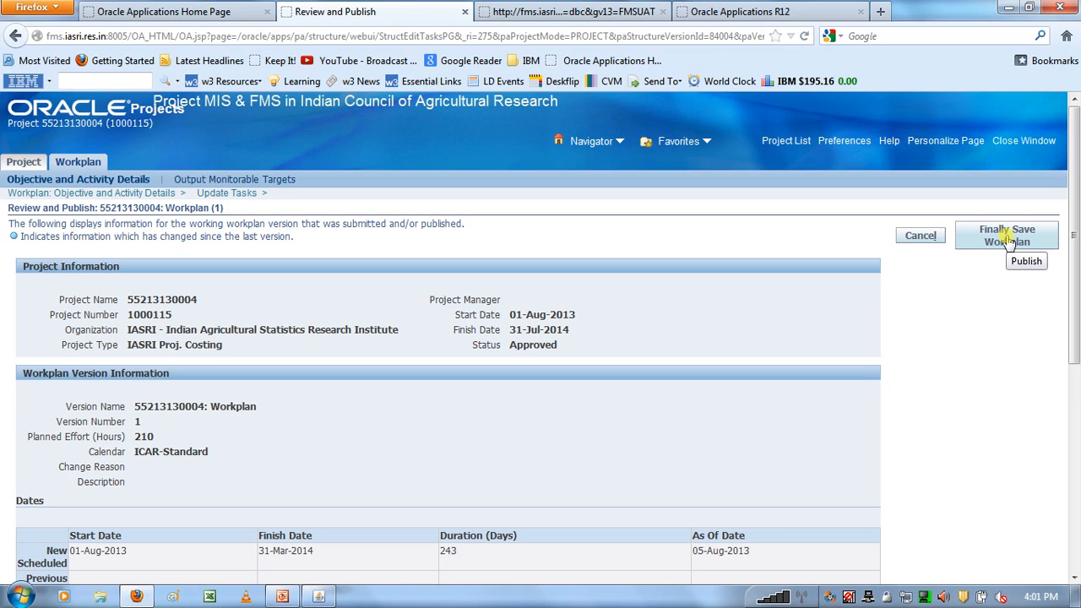
{"action": "left_click", "coordinate": [920, 236]}
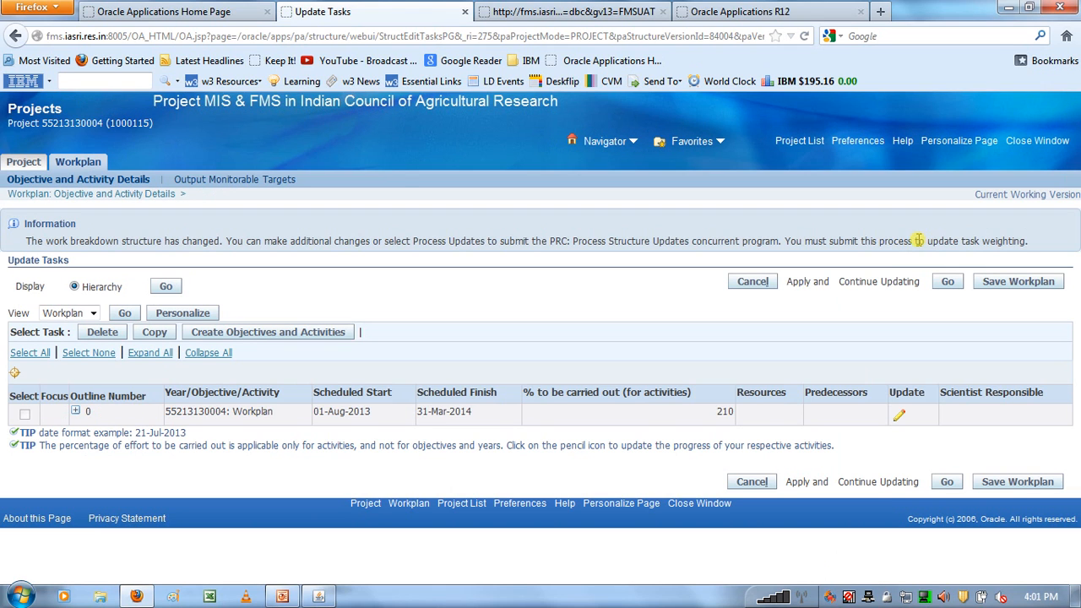
- Expand the workplan hierarchy and apply the 2014 changes while continuing to update the workplan
{"action": "left_click", "coordinate": [154, 354]}
{"action": "scroll", "coordinate": [450, 327], "scroll_direction": "down", "scroll_amount": 5}
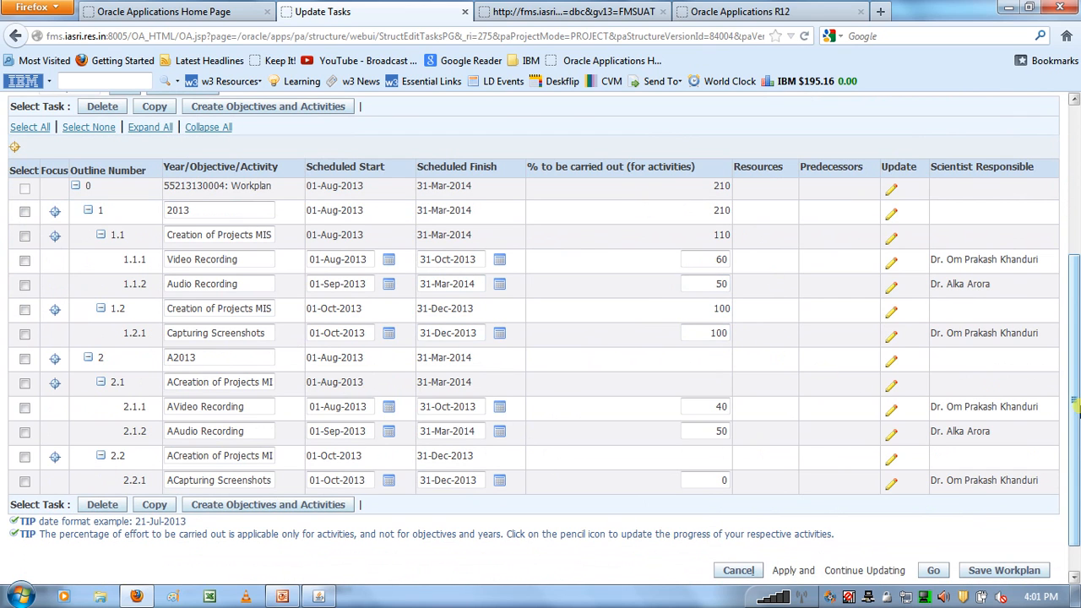
{"action": "left_click_drag", "start_coordinate": [1075, 397], "coordinate": [1070, 324]}
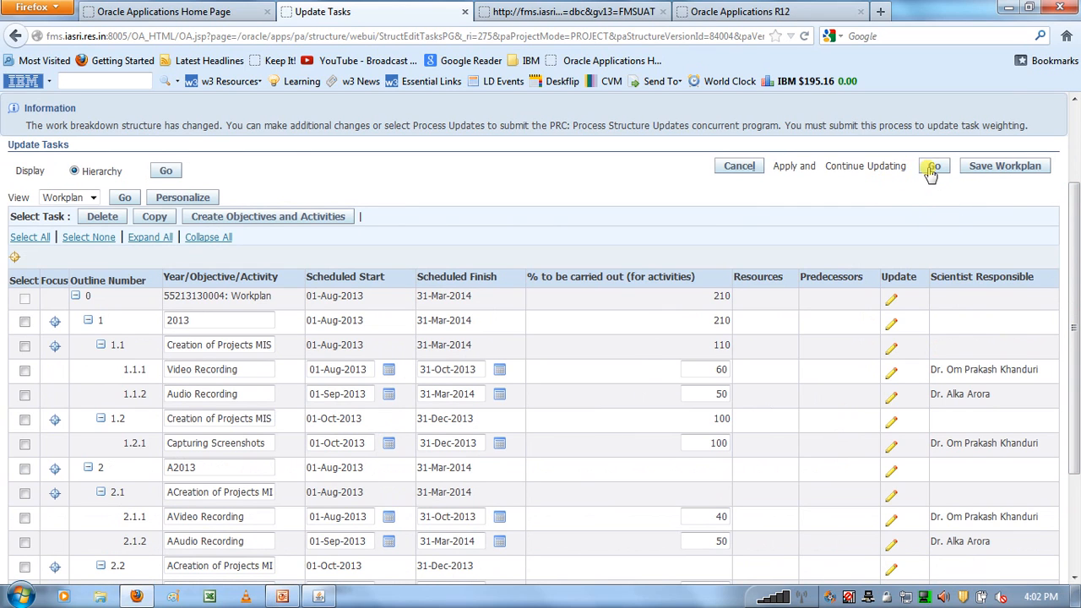
{"action": "left_click_drag", "start_coordinate": [1076, 269], "coordinate": [1077, 363]}
{"action": "left_click", "coordinate": [718, 372]}
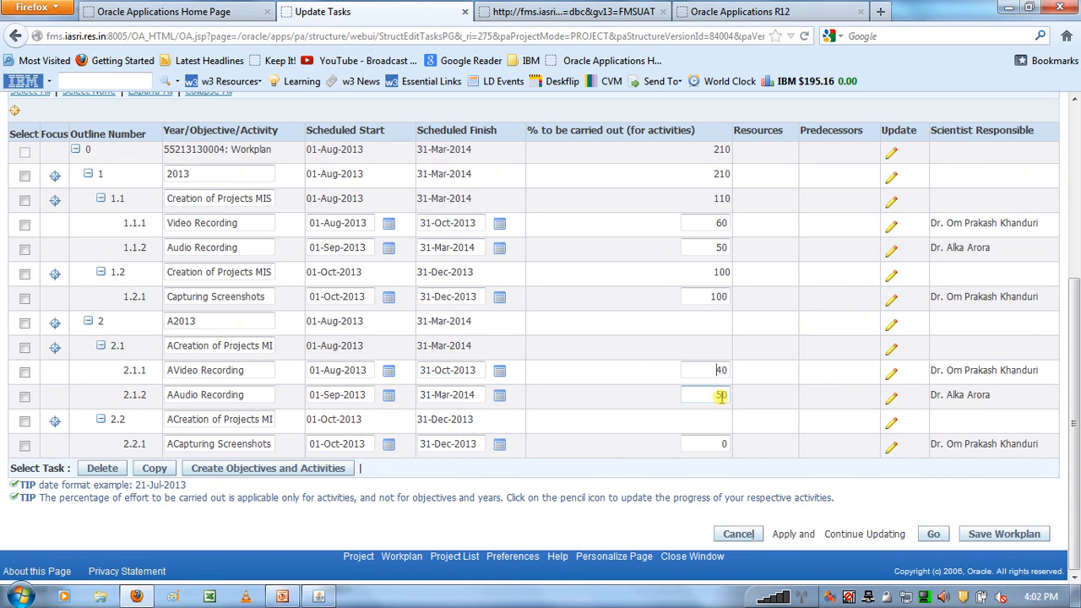
{"action": "left_click_drag", "start_coordinate": [1077, 314], "coordinate": [1075, 185]}
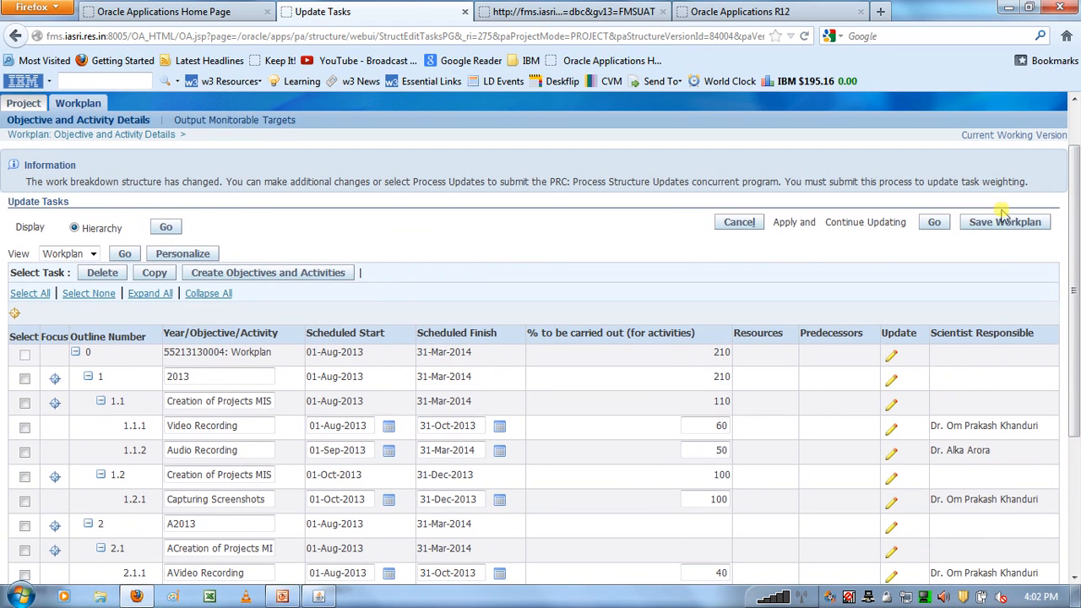
{"action": "left_click", "coordinate": [934, 225]}
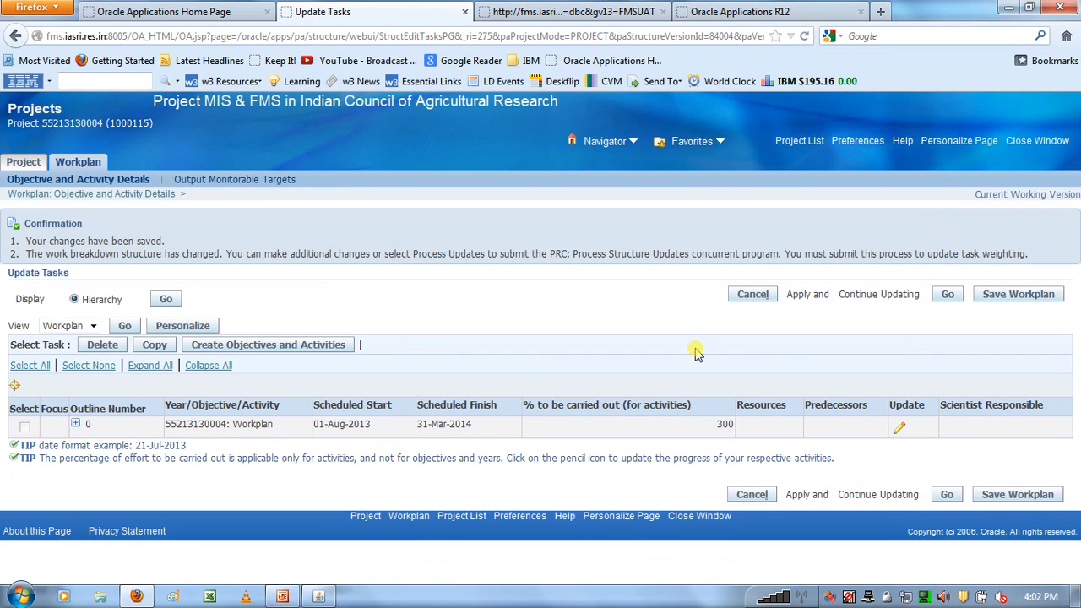
- Expand the whole workplan hierarchy again and check the task names and percentages under 2013 and 2014
{"action": "left_click", "coordinate": [161, 371]}
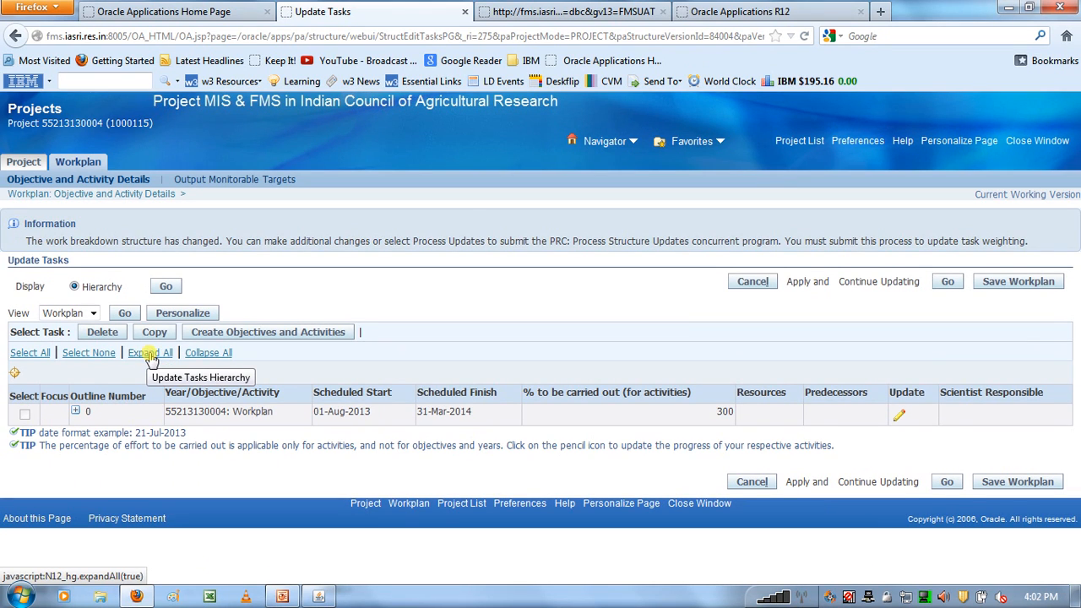
{"action": "left_click", "coordinate": [152, 354]}
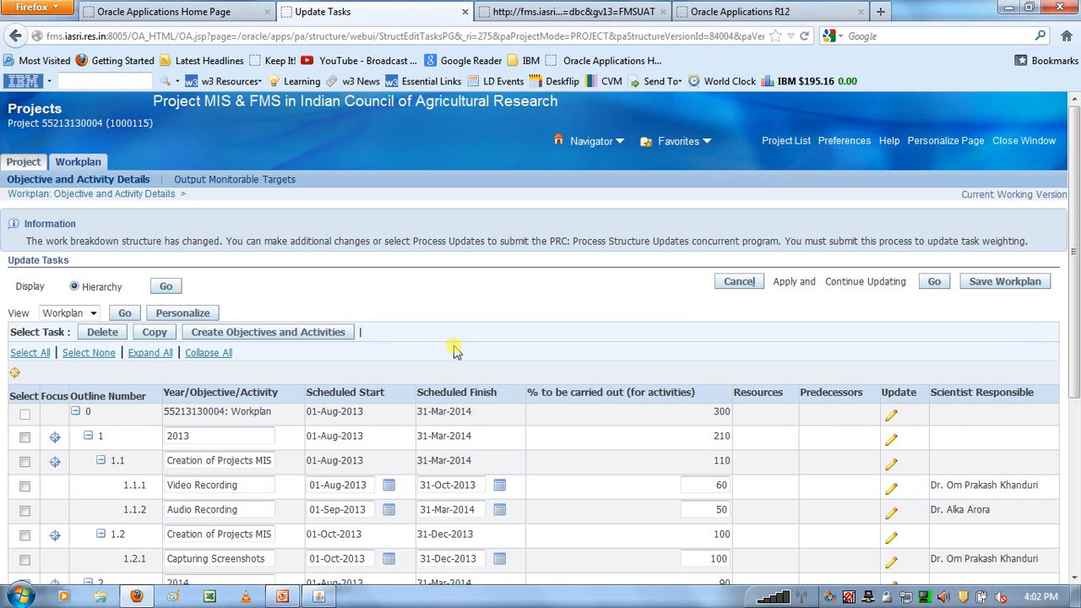
{"action": "scroll", "coordinate": [434, 272], "scroll_direction": "down", "scroll_amount": 3}
{"action": "scroll", "coordinate": [453, 350], "scroll_direction": "down", "scroll_amount": 2}
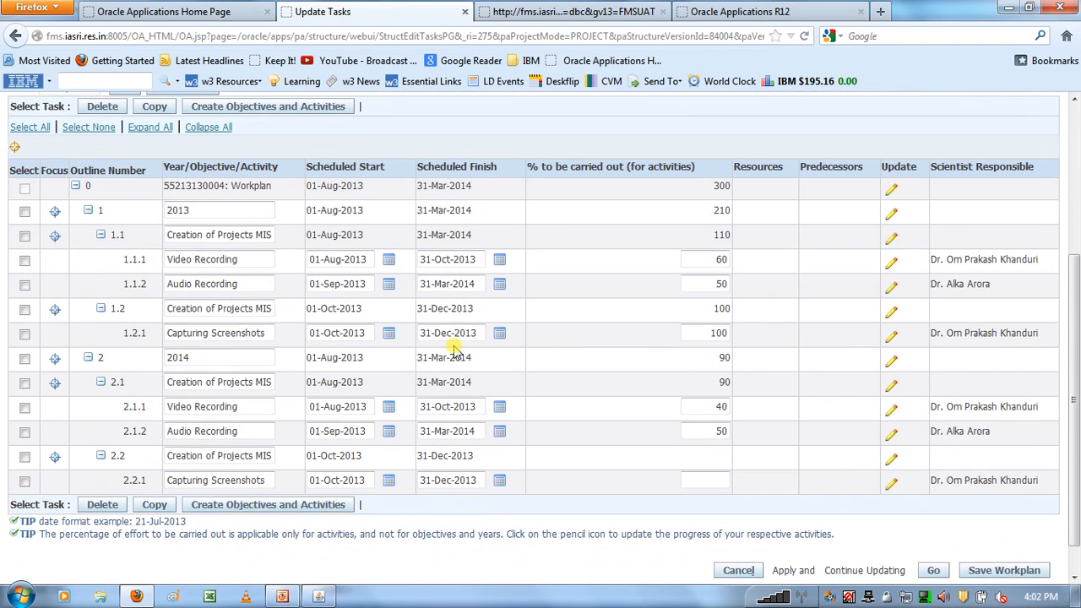
{"action": "scroll", "coordinate": [453, 350], "scroll_direction": "up", "scroll_amount": 5}
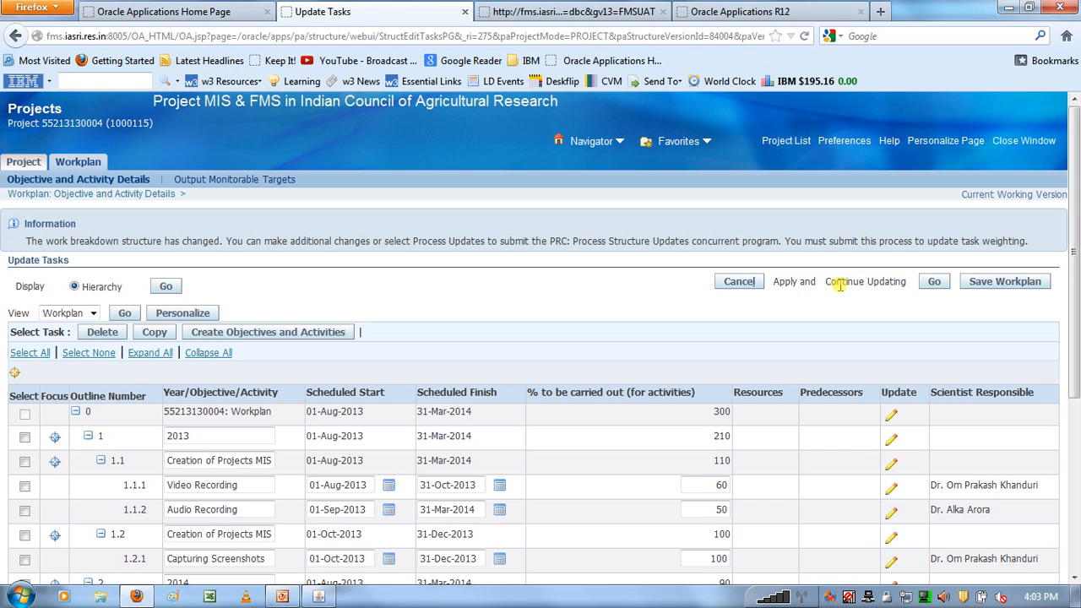
{"action": "left_click_drag", "start_coordinate": [838, 285], "coordinate": [931, 285]}
{"action": "left_click", "coordinate": [908, 286]}
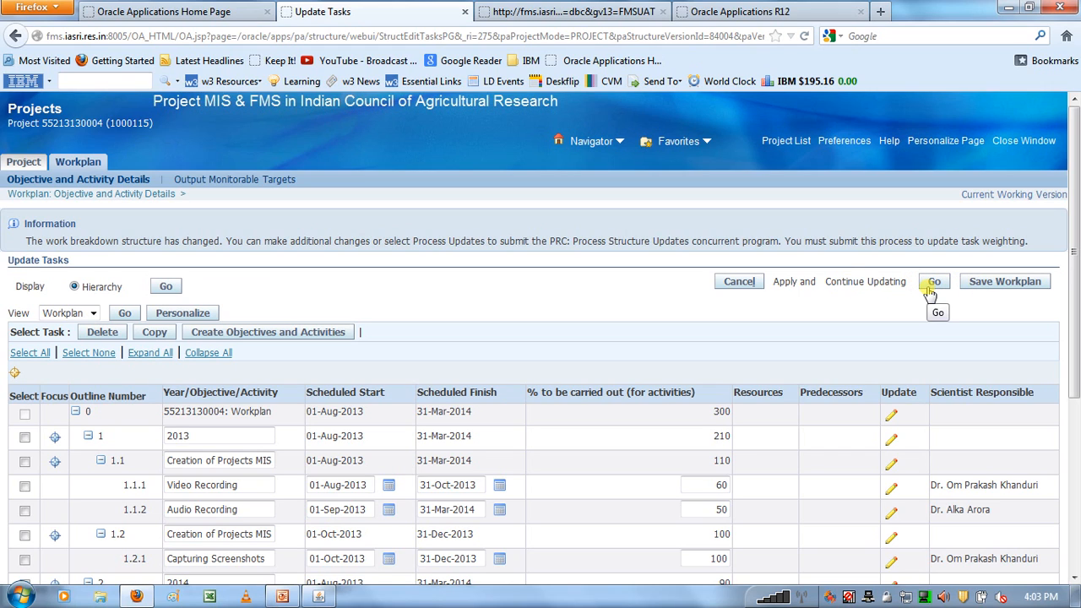
- Finally save the workplan, continuing past the unsaved-changes warning, and switch to the process flow slide in PowerPoint
{"action": "left_click", "coordinate": [1005, 285]}
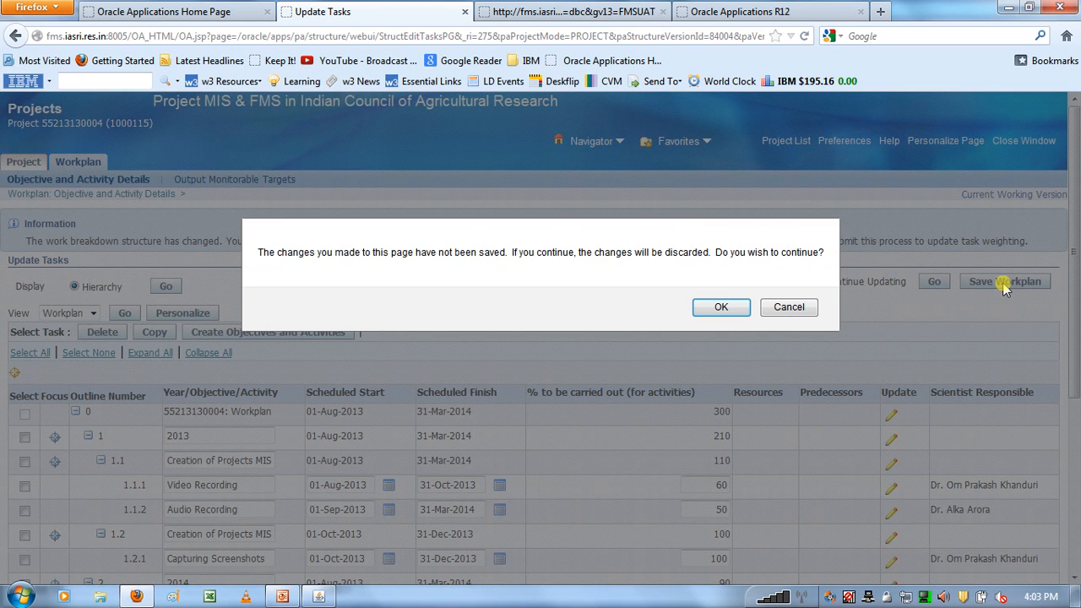
{"action": "left_click", "coordinate": [723, 310]}
{"action": "left_click", "coordinate": [722, 309]}
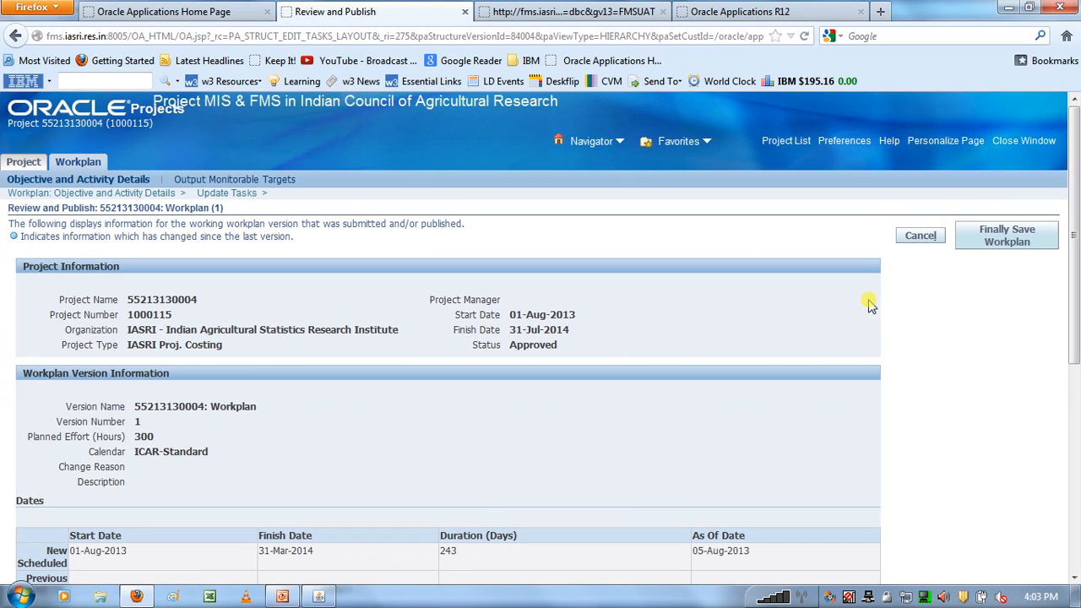
{"action": "left_click", "coordinate": [996, 245]}
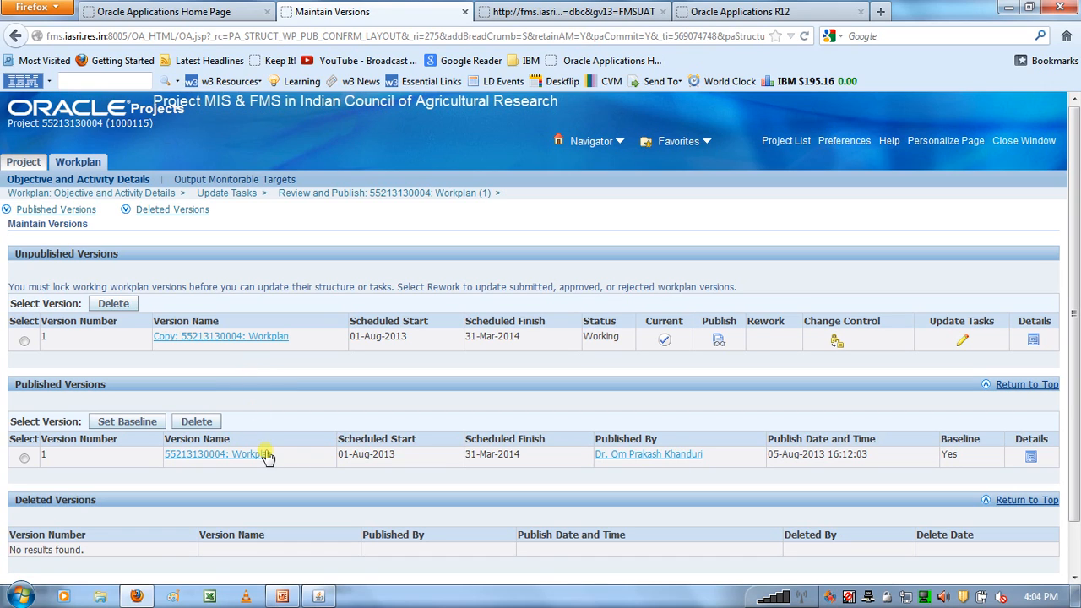
{"action": "left_click", "coordinate": [282, 596]}
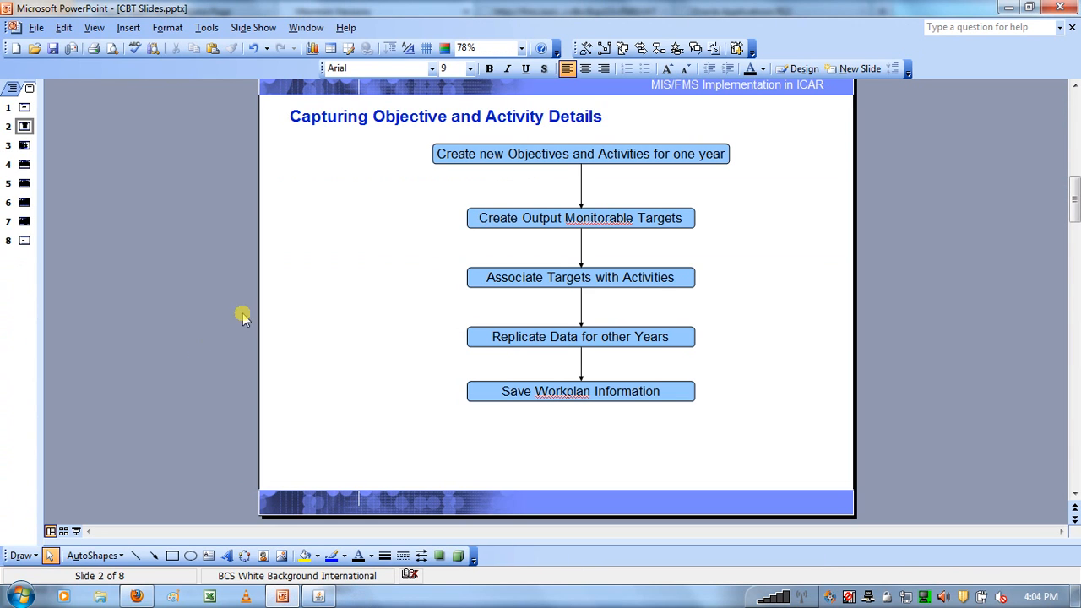